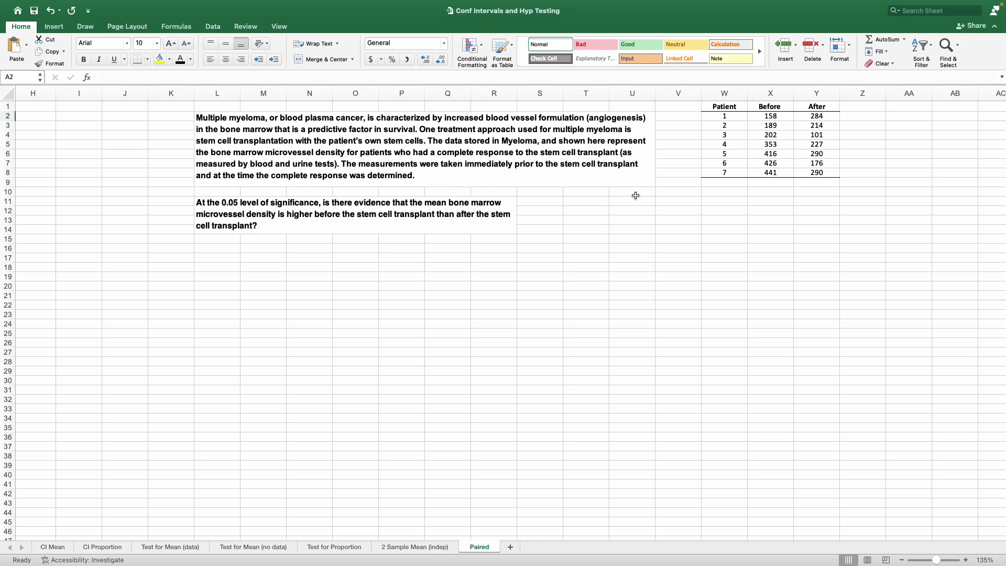
pyautogui.moveTo(723, 106); pyautogui.dragTo(801, 175)
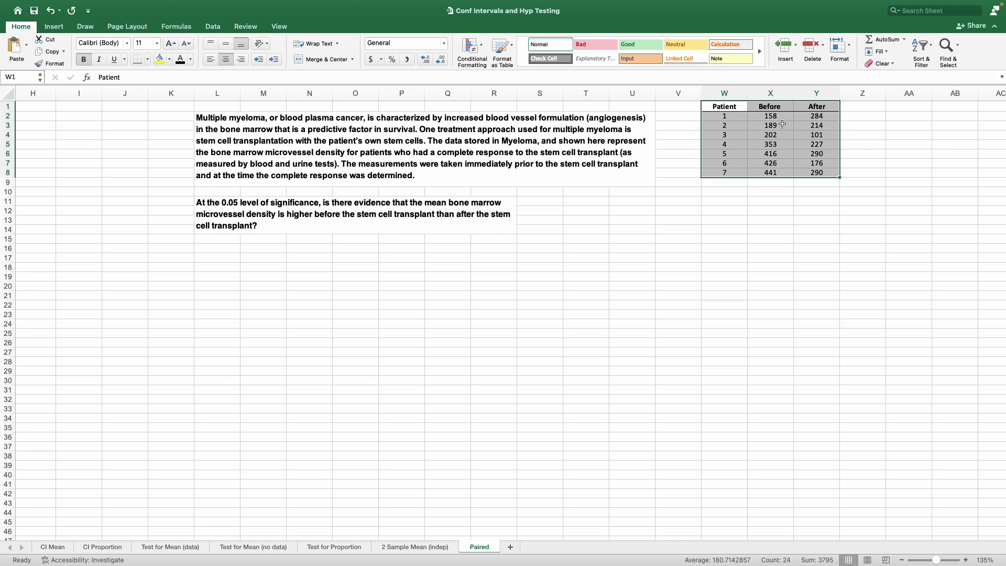
pyautogui.click(592, 190)
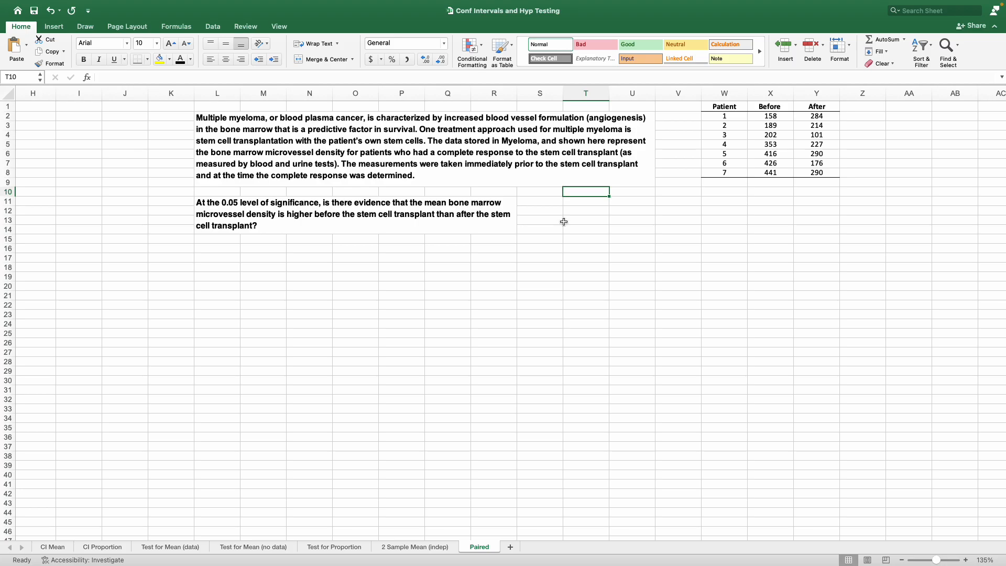
# Copy range A1:I28 from the Paired sheet of the Conf Int and Hyp Test Template workbook into cell A1 of this workbook's Paired sheet
pyautogui.hotkey('ctrl', 'Left')
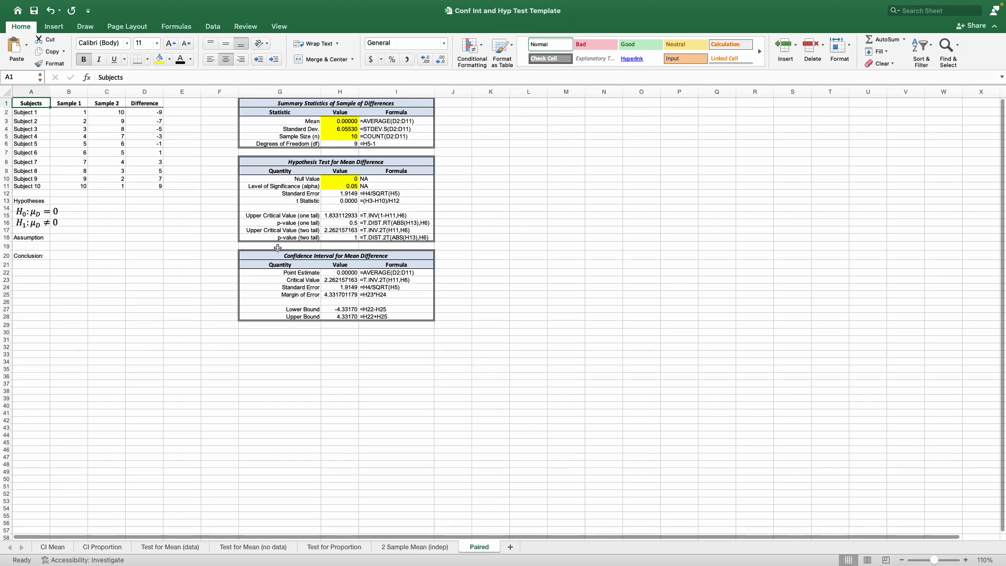
pyautogui.moveTo(39, 102); pyautogui.dragTo(362, 316)
pyautogui.rightClick(362, 316)
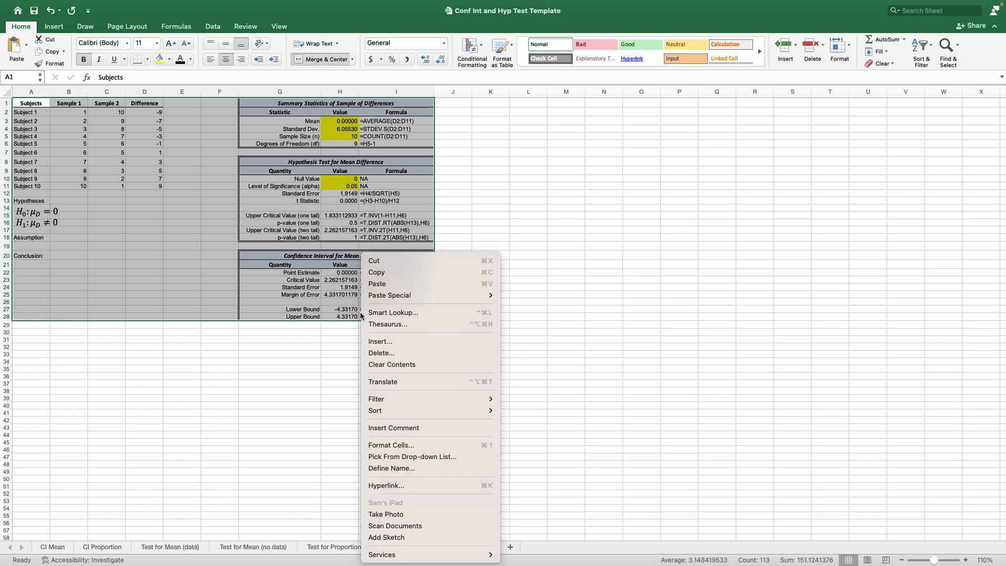
pyautogui.click(390, 270)
pyautogui.hotkey('ctrl', 'Right')
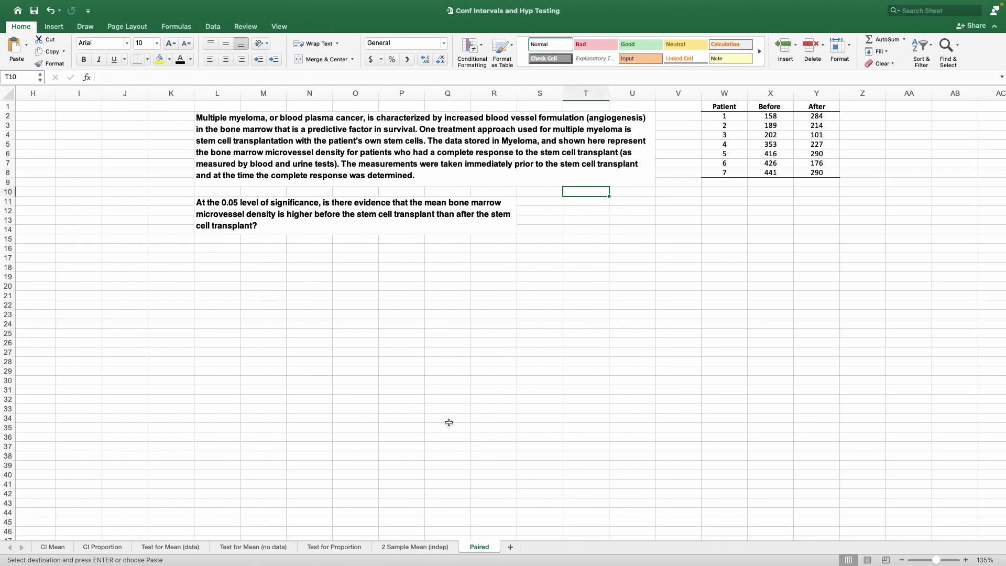
pyautogui.moveTo(712, 540); pyautogui.dragTo(335, 540)
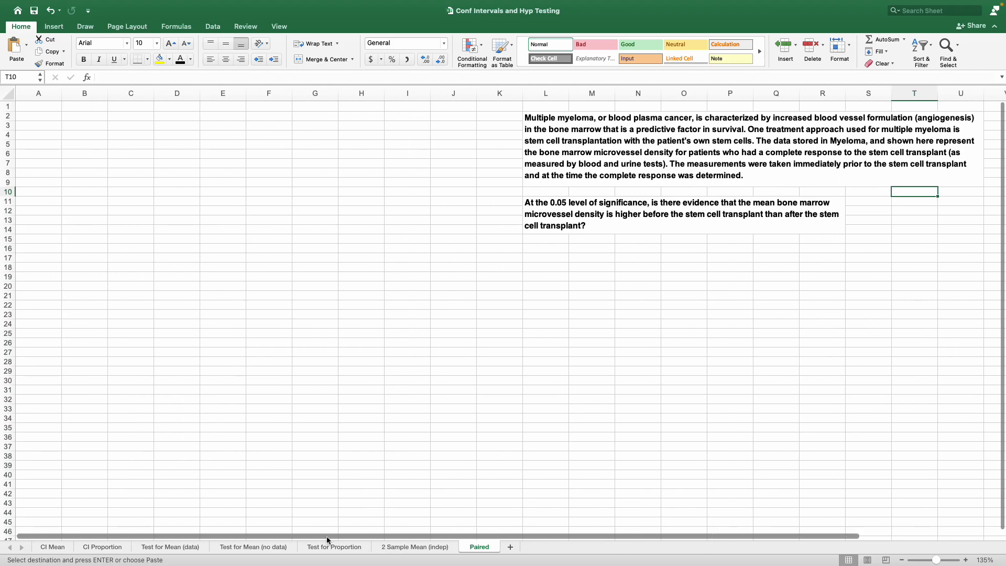
pyautogui.click(31, 107)
pyautogui.rightClick(31, 107)
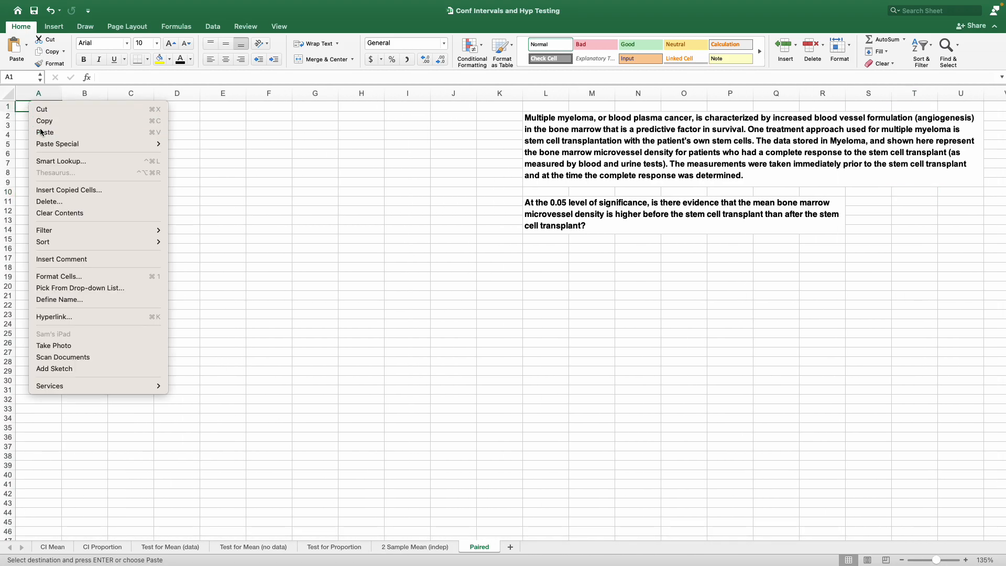
pyautogui.click(40, 132)
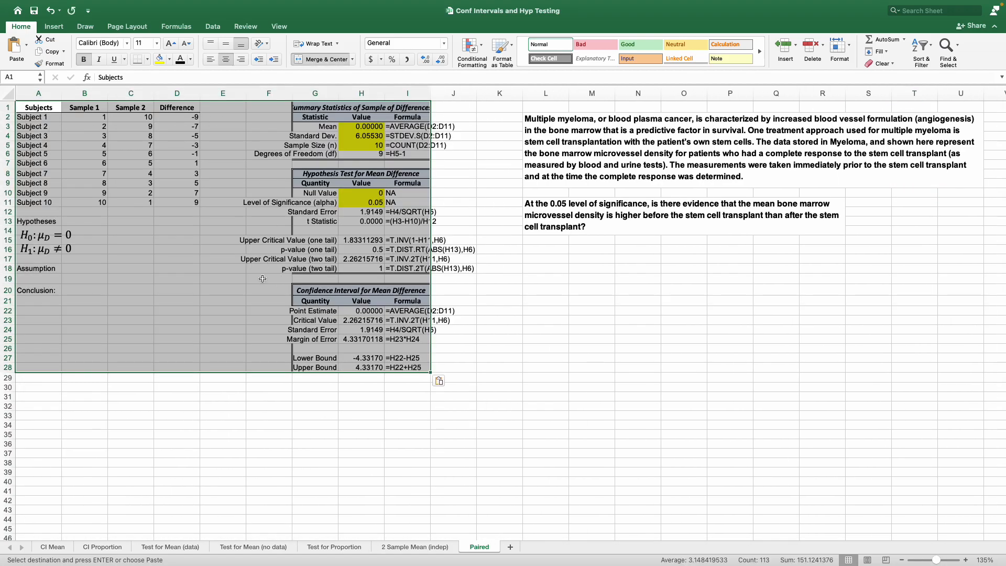
# Auto-fit the widths of columns G and I so the pasted labels and formulas fit
pyautogui.click(265, 269)
pyautogui.doubleClick(338, 93)
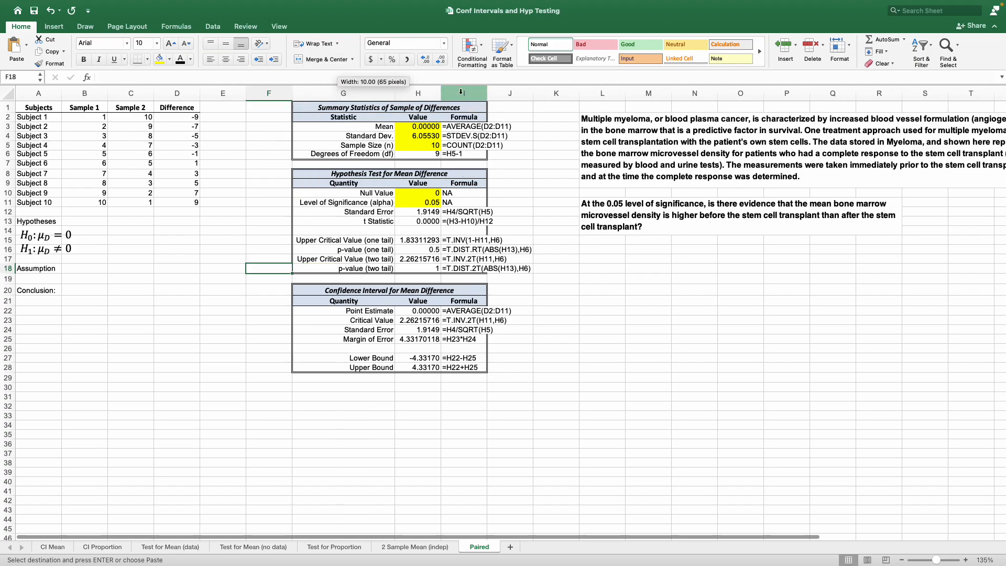
pyautogui.doubleClick(487, 93)
pyautogui.click(199, 230)
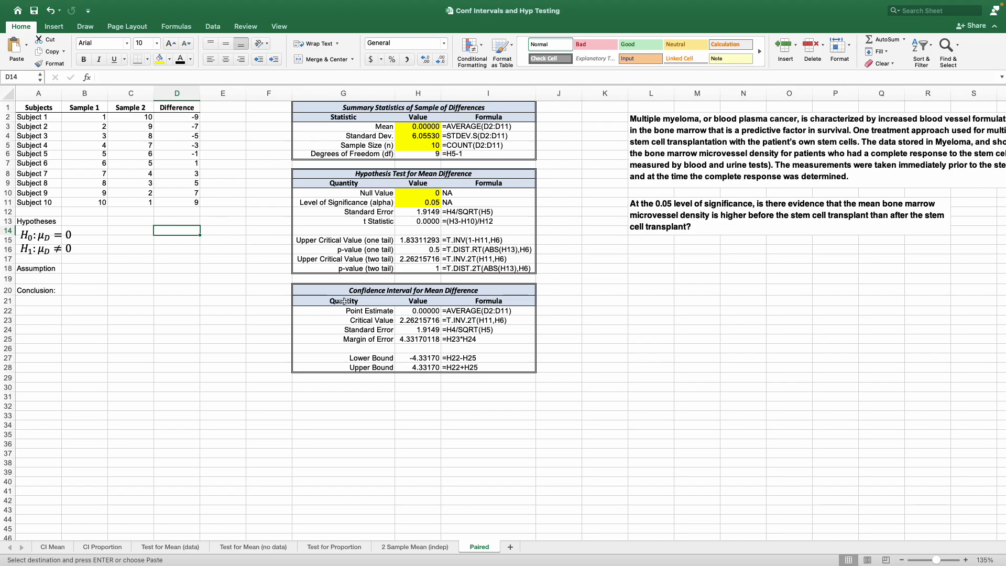
# Copy the Patient, Before and After data in W1:Y8 and paste it at A1 over the template's sample data
pyautogui.hscroll(10, 588, 538)
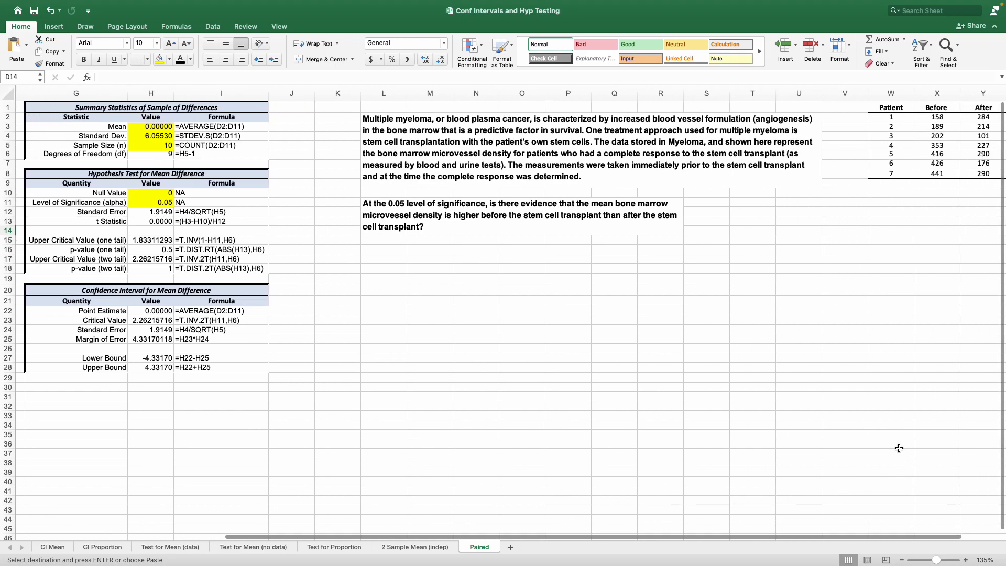
pyautogui.click(891, 106)
pyautogui.moveTo(891, 107); pyautogui.dragTo(980, 174)
pyautogui.rightClick(975, 169)
pyautogui.click(952, 187)
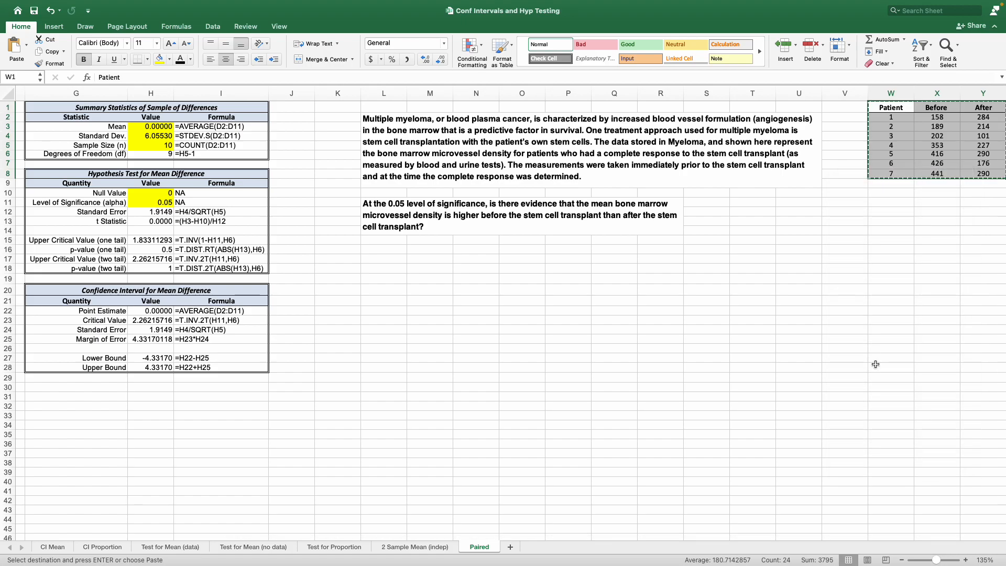
pyautogui.hscroll(-10, 461, 507)
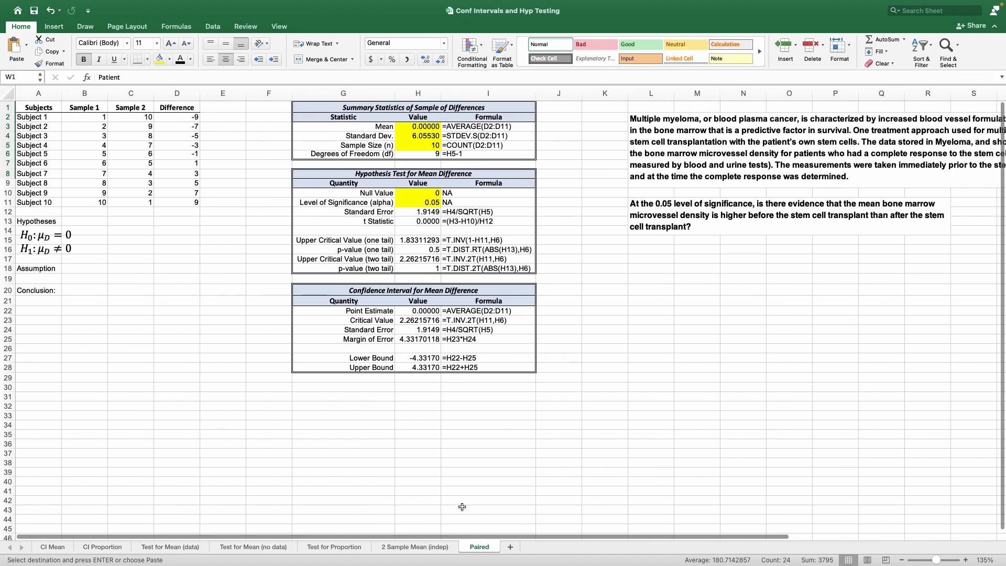
pyautogui.rightClick(34, 110)
pyautogui.click(43, 138)
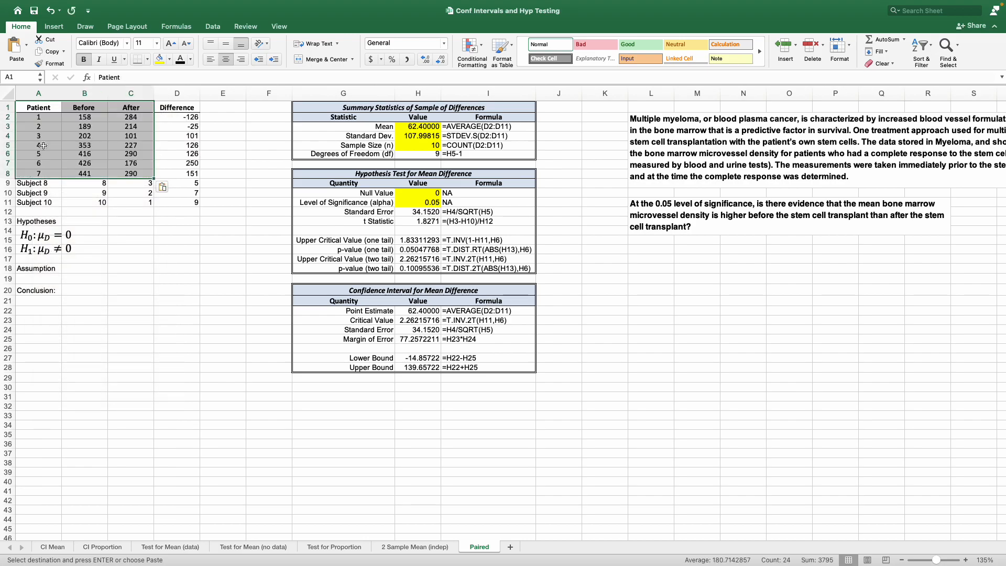
# Clear the leftover template rows for Subject 8 through Subject 10 in A9:D11
pyautogui.moveTo(35, 183); pyautogui.dragTo(166, 201)
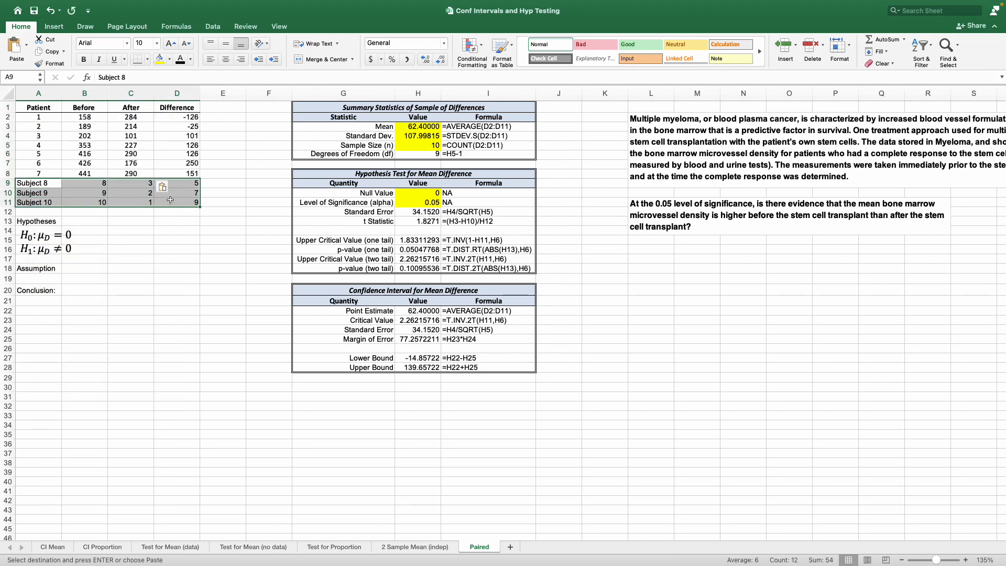
pyautogui.press('Delete')
pyautogui.click(158, 253)
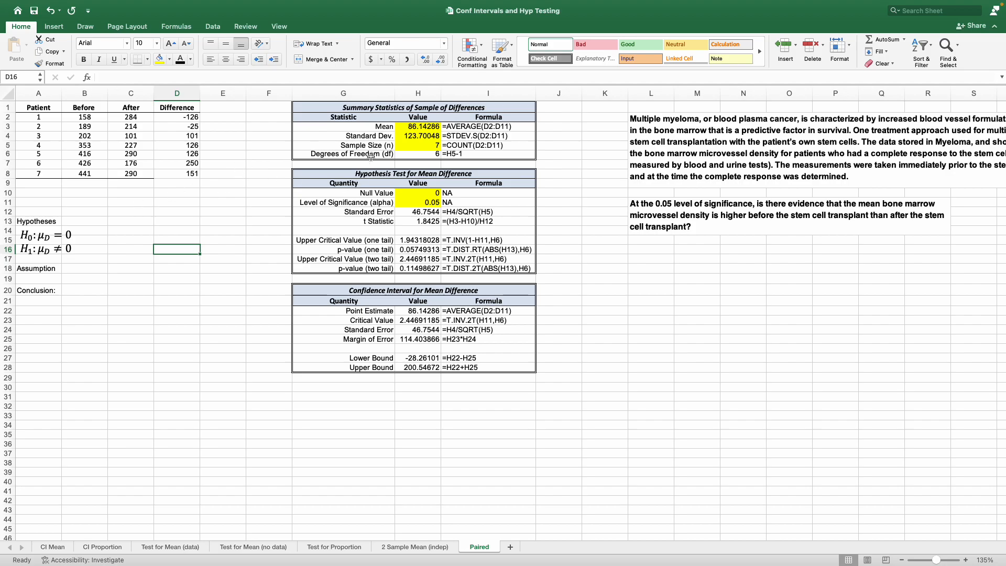
# Change the Mean formula in H3 to =AVERAGE(D2:D8) so it covers only the seven patients' differences
pyautogui.click(49, 118)
pyautogui.moveTo(79, 117); pyautogui.dragTo(78, 172)
pyautogui.click(425, 128)
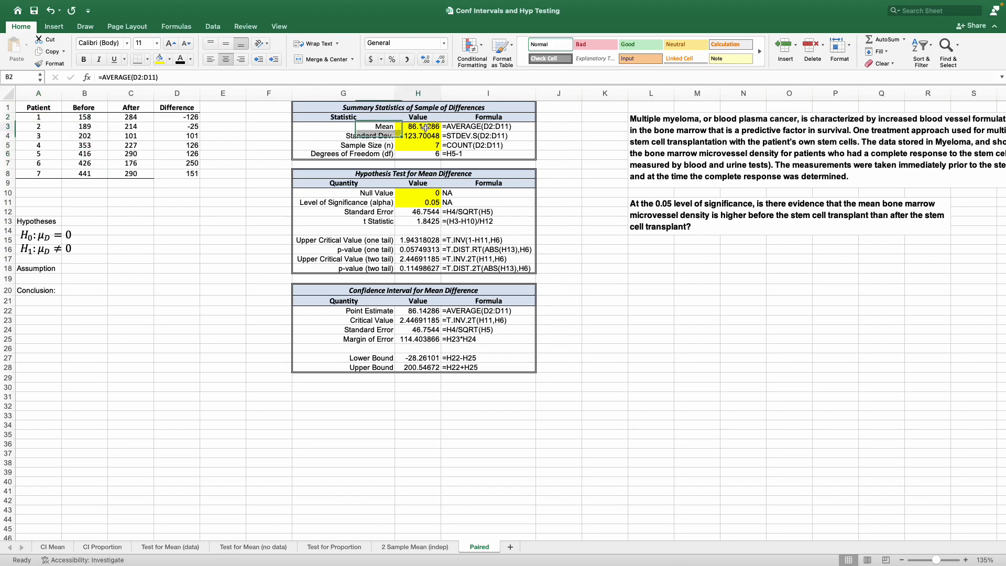
pyautogui.click(155, 77)
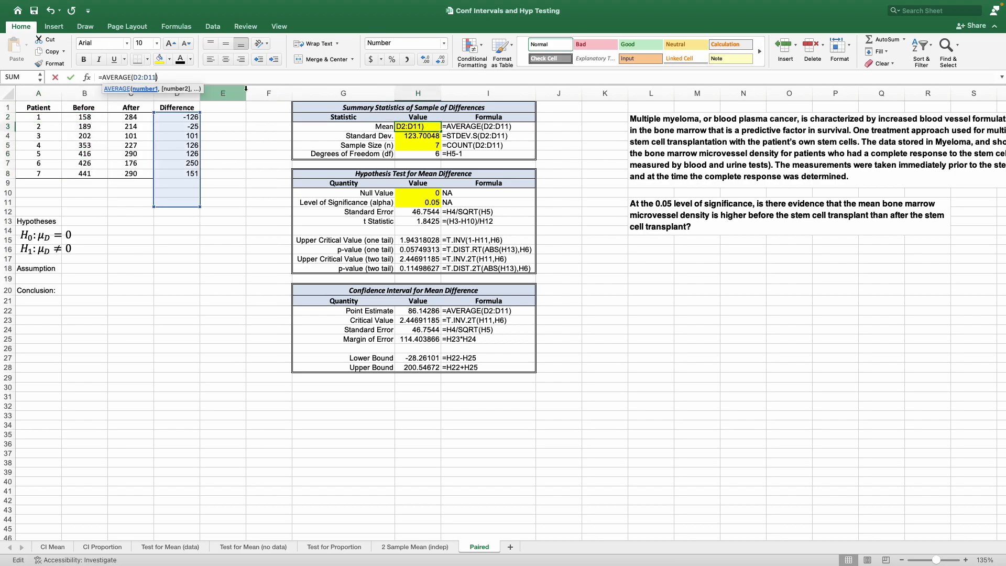
pyautogui.press('Return')
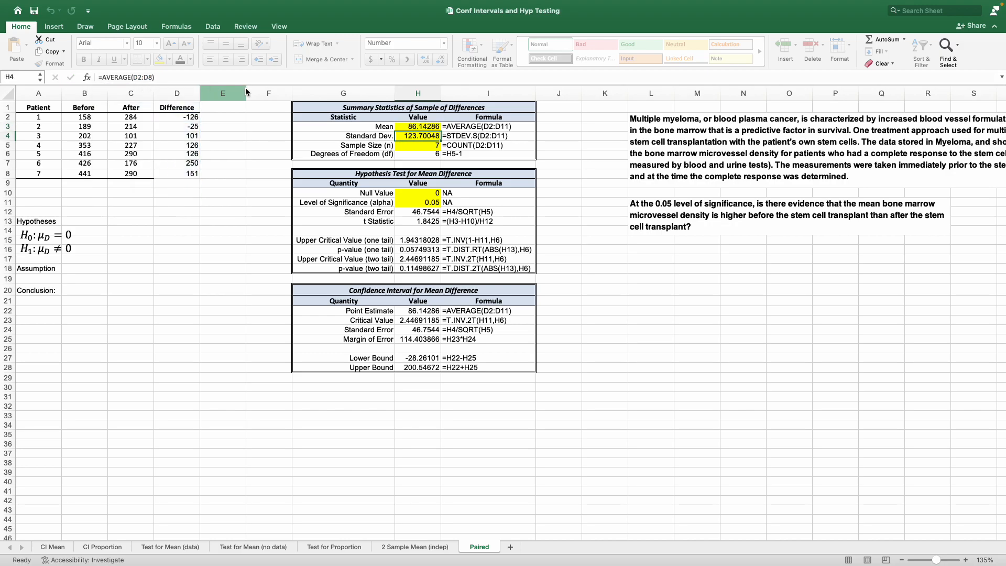
# Change the range of the Standard Dev. formula in H4 to D2:D8
pyautogui.click(167, 77)
pyautogui.press('Left')
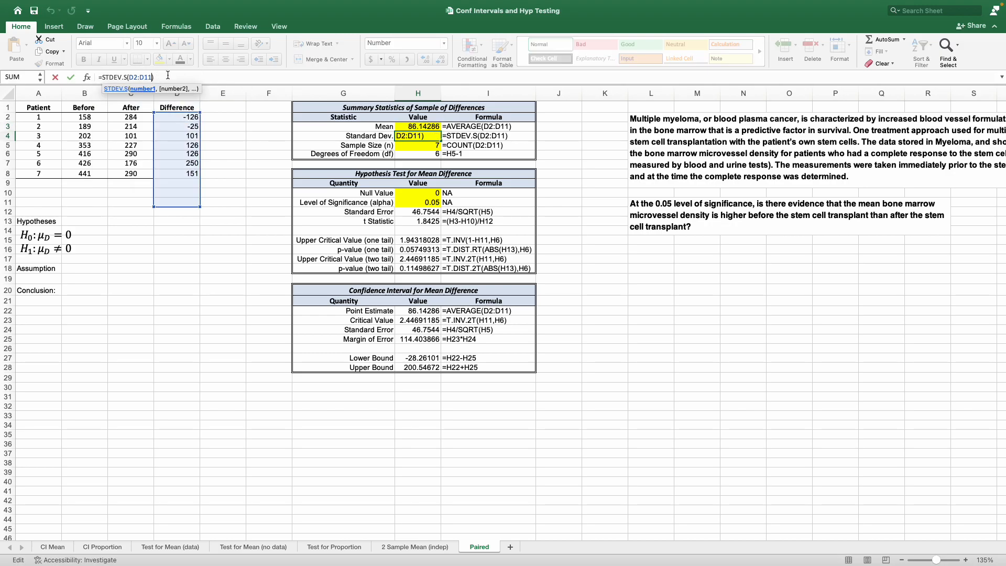
pyautogui.press('BackSpace')
pyautogui.press('BackSpace')
pyautogui.write('8')
pyautogui.press('Return')
# Change the Sample Size formula in H5 to =COUNT(D2:D8)
pyautogui.click(168, 76)
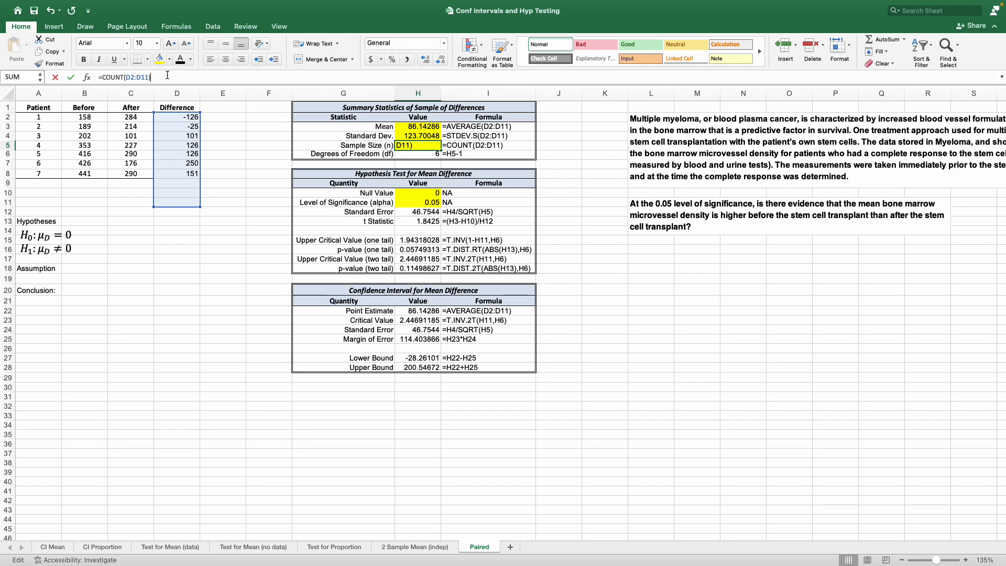
pyautogui.press('Left')
pyautogui.press('BackSpace')
pyautogui.press('BackSpace')
pyautogui.write('8')
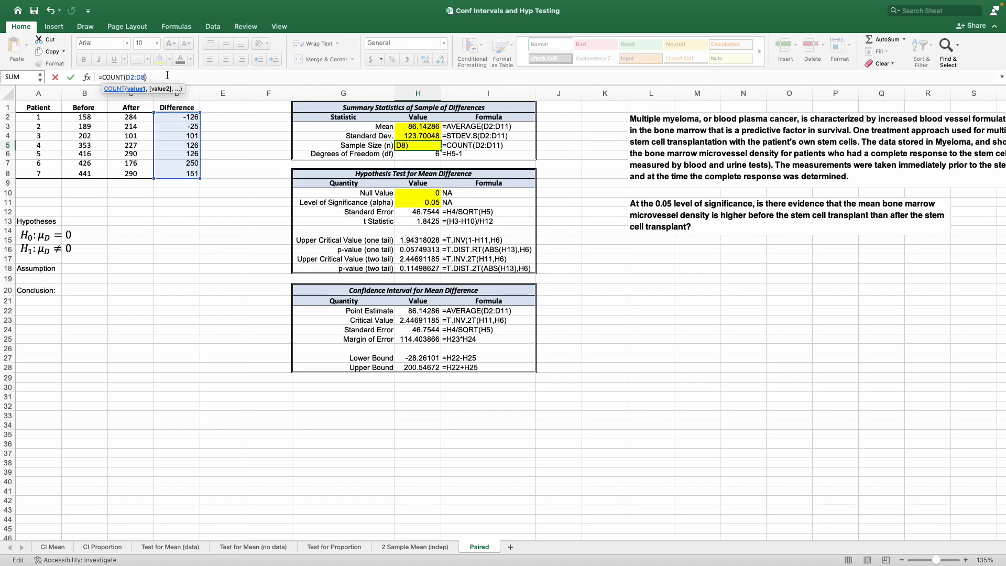
pyautogui.press('Return')
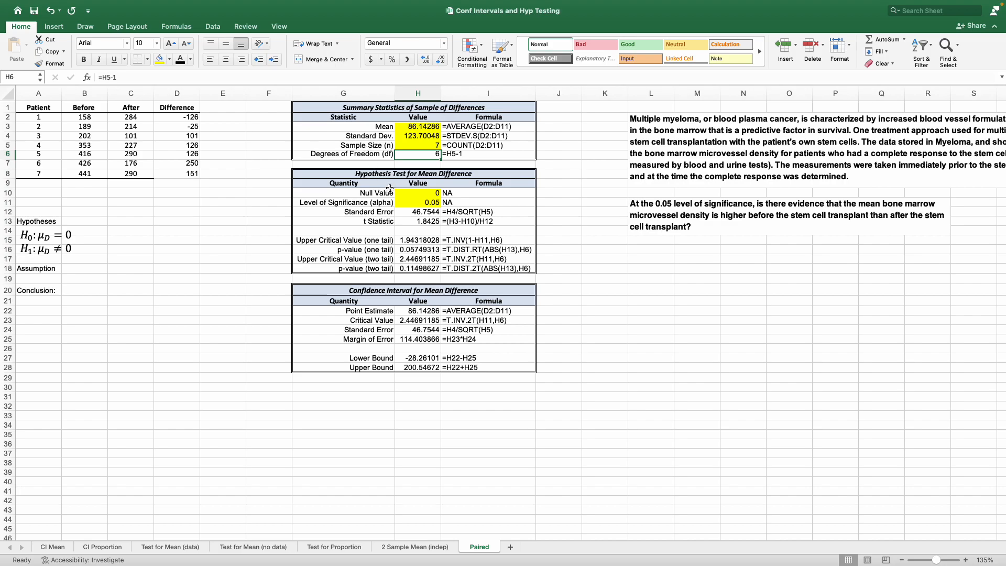
# Review the null value and significance level, and check how the Difference column relates to the Before and After measurements
pyautogui.click(416, 196)
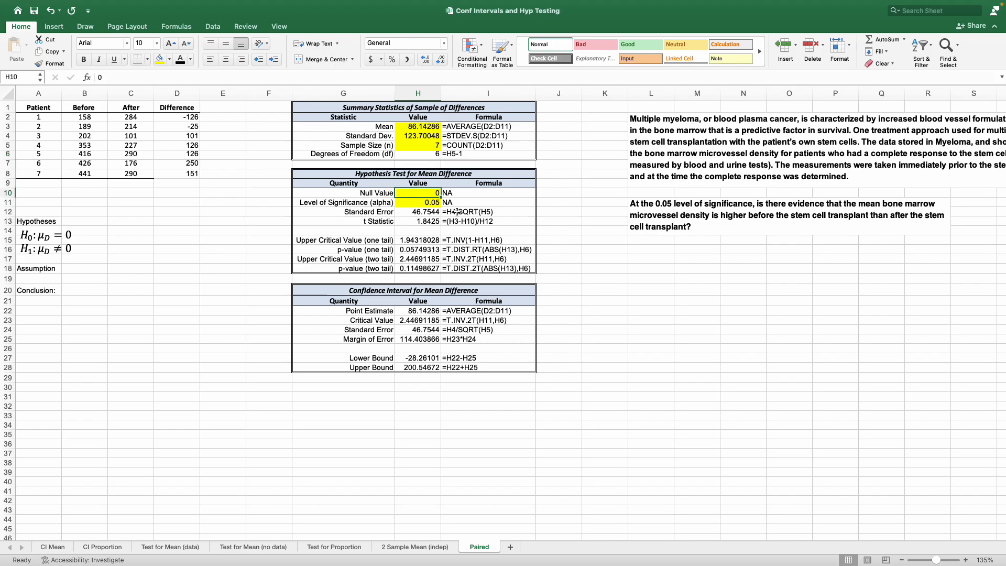
pyautogui.click(434, 204)
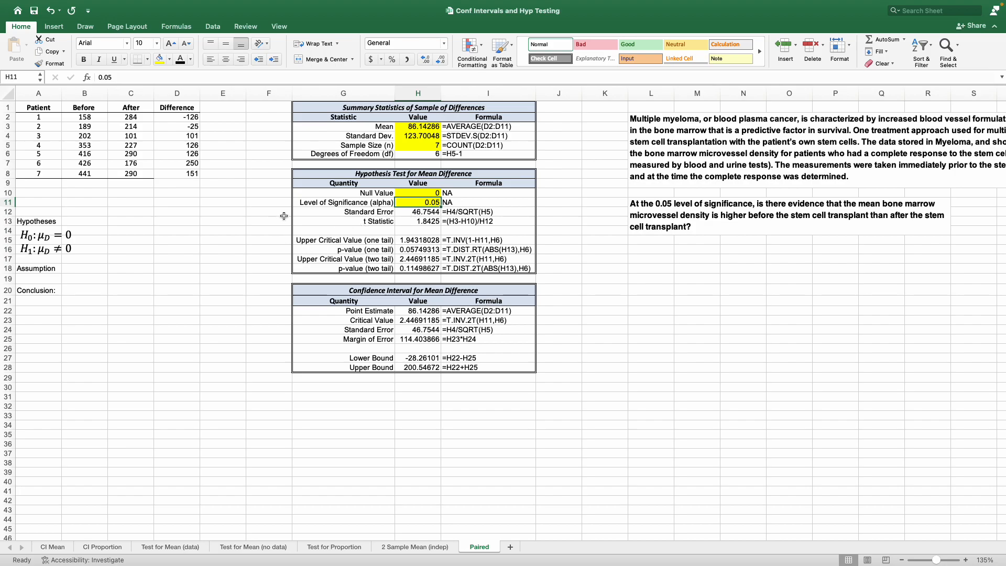
pyautogui.click(86, 104)
pyautogui.moveTo(85, 104); pyautogui.dragTo(131, 145)
pyautogui.click(89, 117)
pyautogui.click(125, 116)
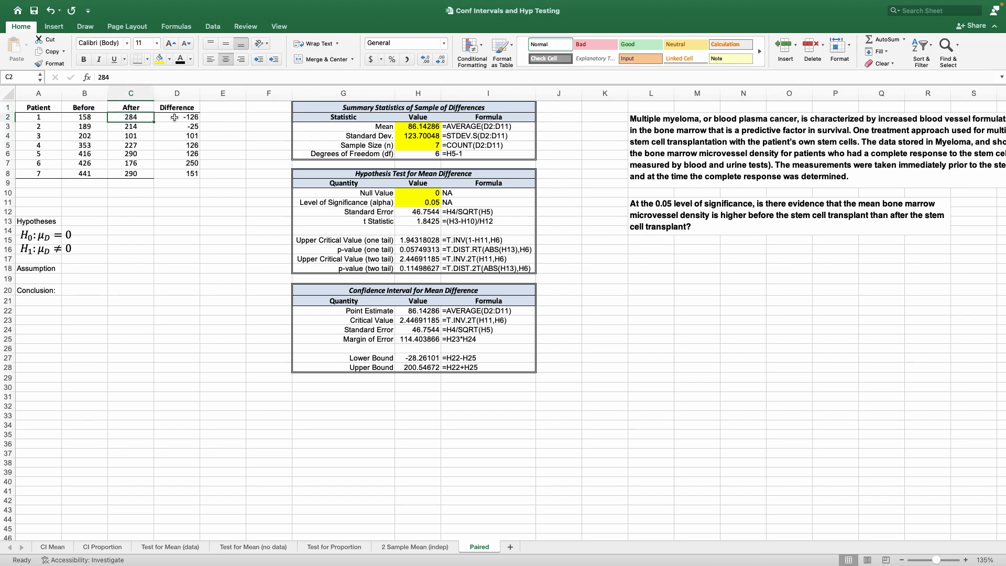
pyautogui.moveTo(179, 117)
pyautogui.mouseDown()
pyautogui.moveTo(178, 145)
pyautogui.moveTo(177, 118)
pyautogui.mouseUp()
pyautogui.moveTo(98, 116); pyautogui.dragTo(168, 133)
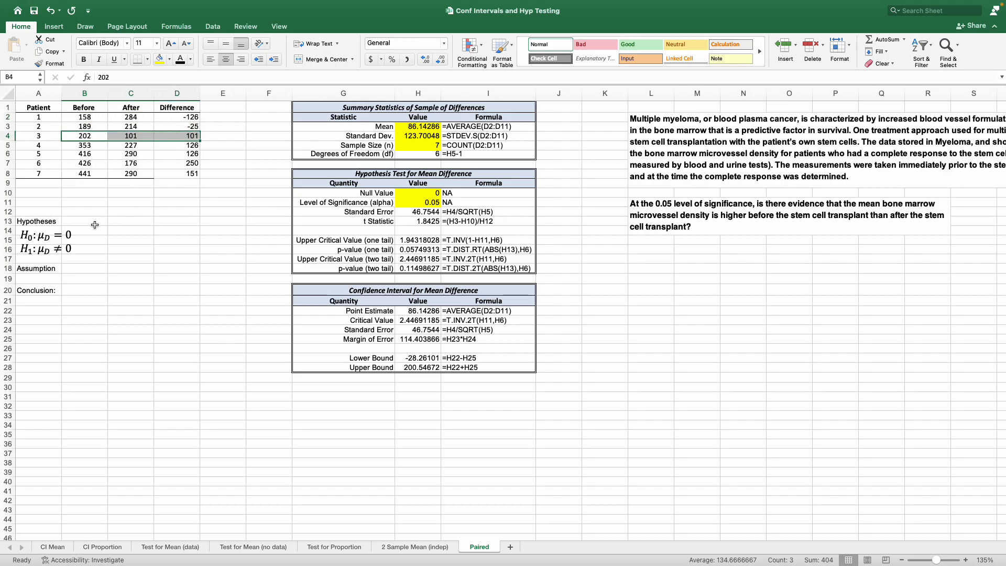
# Replace the not-equal sign in the alternative hypothesis H1 with a greater-than sign, making it μD > 0
pyautogui.click(45, 234)
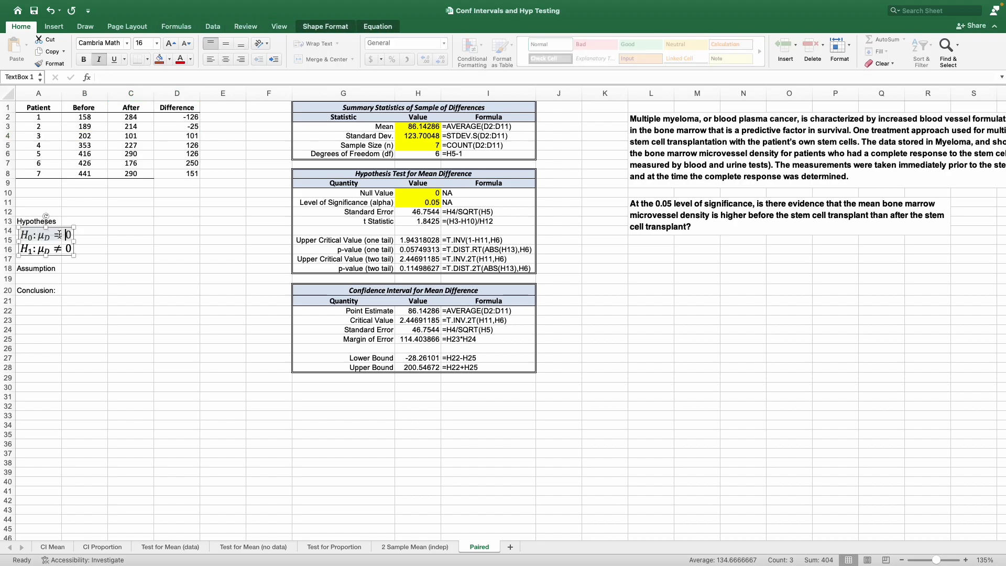
pyautogui.click(61, 249)
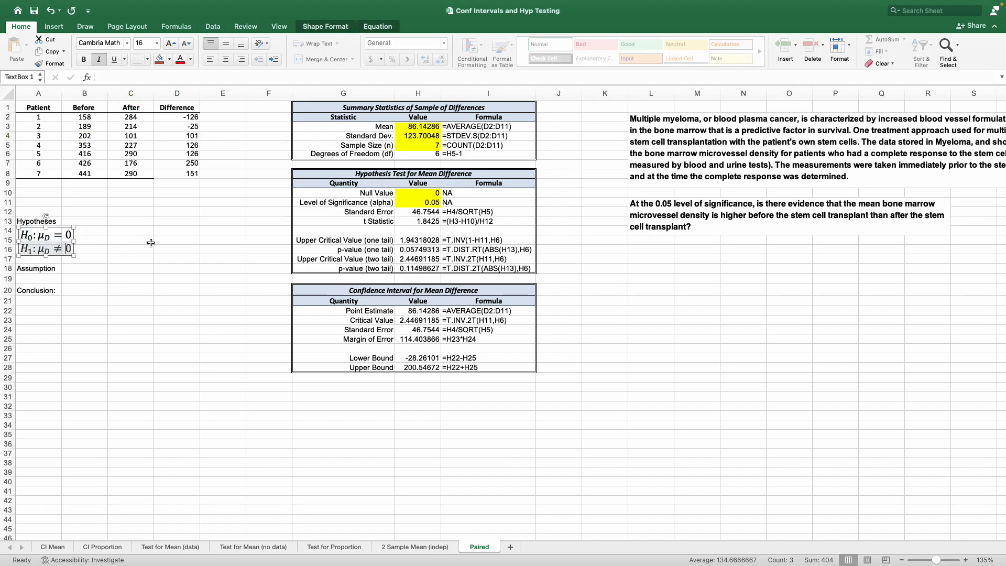
pyautogui.press('BackSpace')
pyautogui.write('<')
pyautogui.press('BackSpace')
pyautogui.write('>')
# Replace the equals sign in the null hypothesis H0 with a less-than-or-equal symbol, making it μD ≤ 0
pyautogui.click(65, 234)
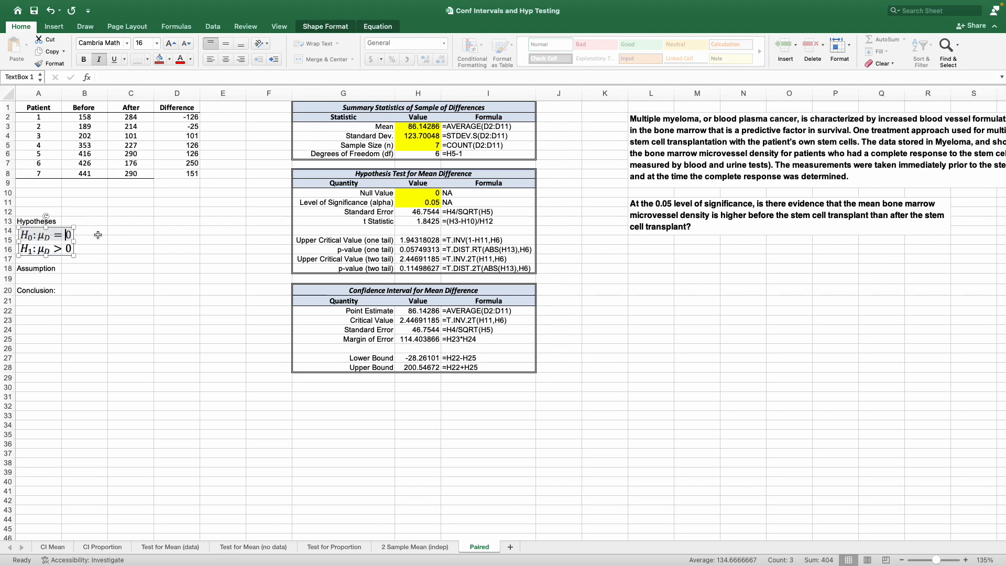
pyautogui.press('BackSpace')
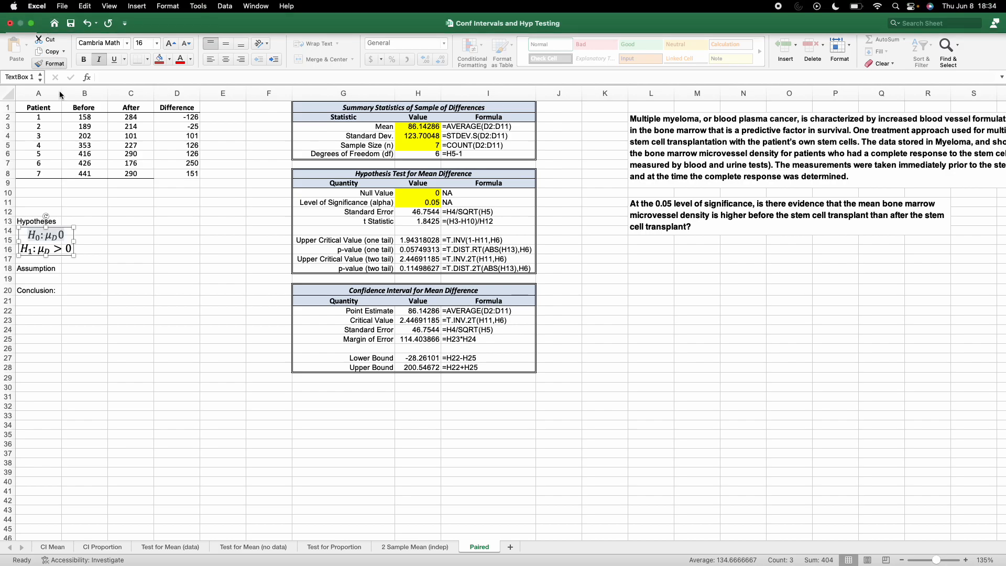
pyautogui.click(54, 26)
pyautogui.click(895, 50)
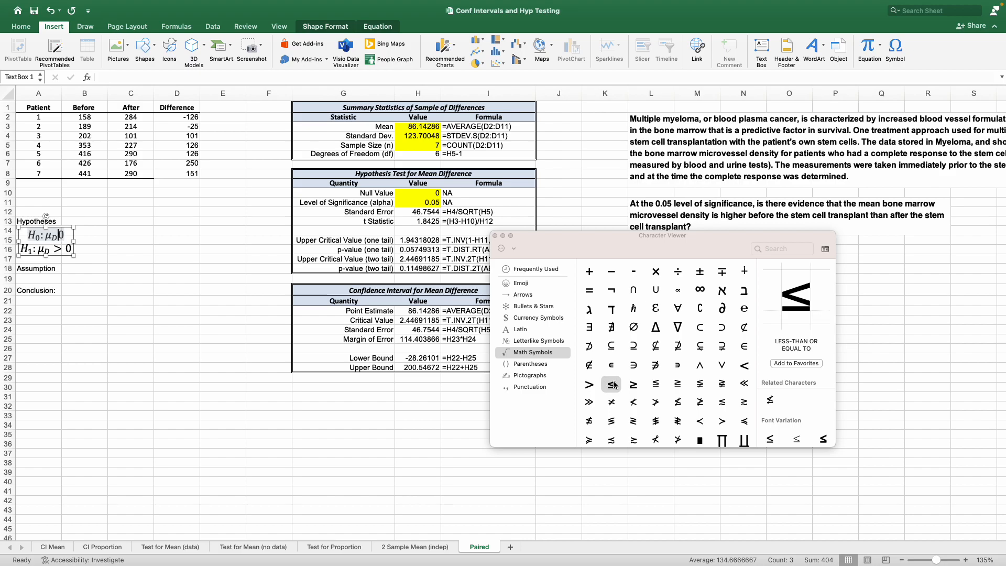
pyautogui.doubleClick(612, 384)
pyautogui.click(495, 236)
pyautogui.click(85, 204)
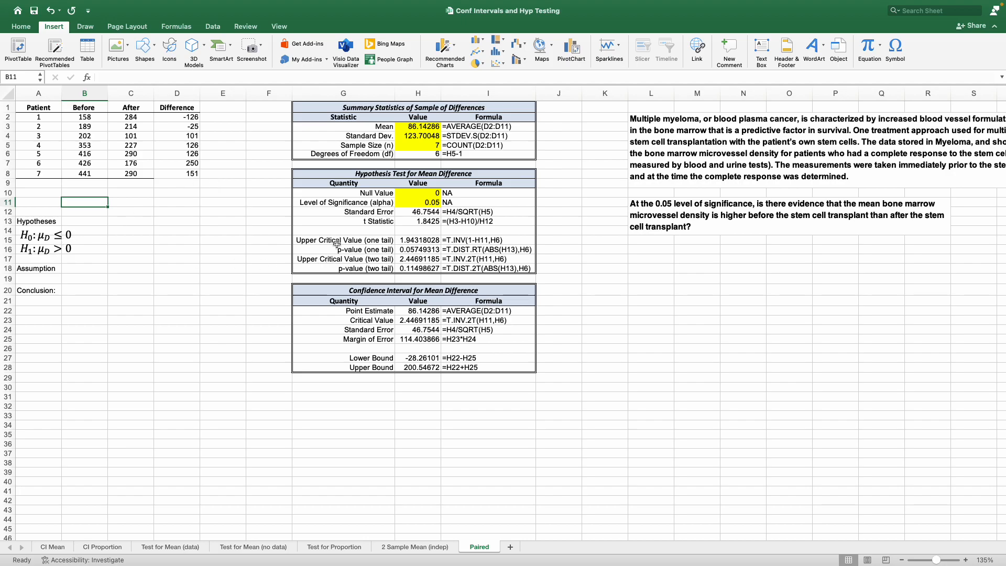
# Enter NA as the two-tail upper critical value in H17 and the two-tail p-value in H18
pyautogui.click(414, 258)
pyautogui.write('NA')
pyautogui.press('Return')
pyautogui.write('NA')
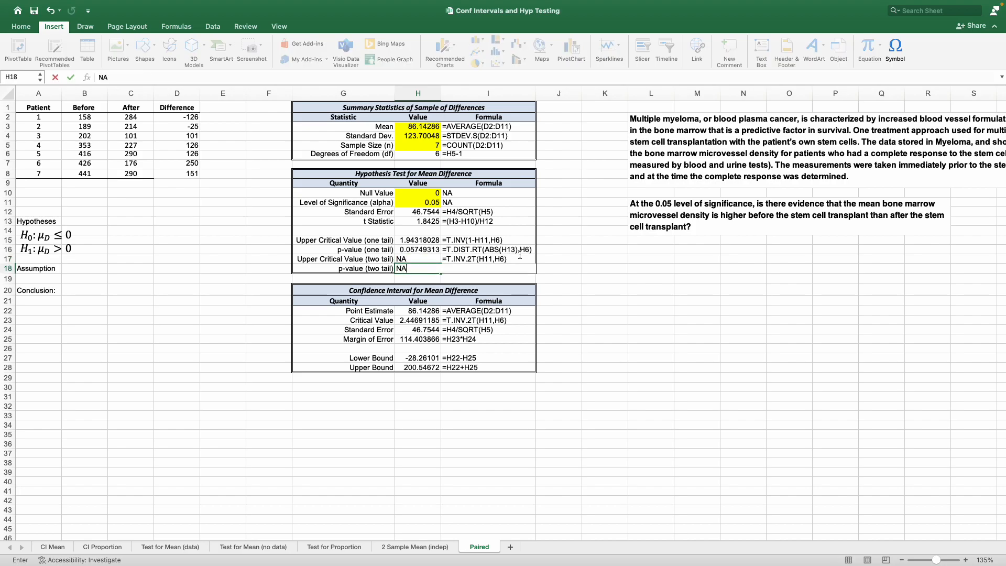
pyautogui.press('Return')
pyautogui.click(211, 261)
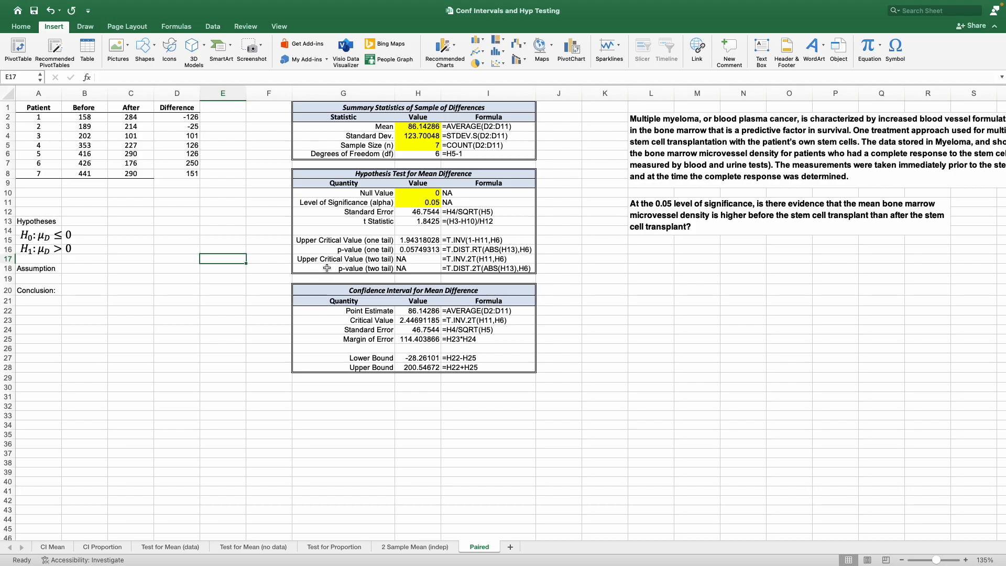
# Compare the one-tail p-value with the significance level and enter "Fail to reject H0" under Conclusion in A21
pyautogui.click(426, 249)
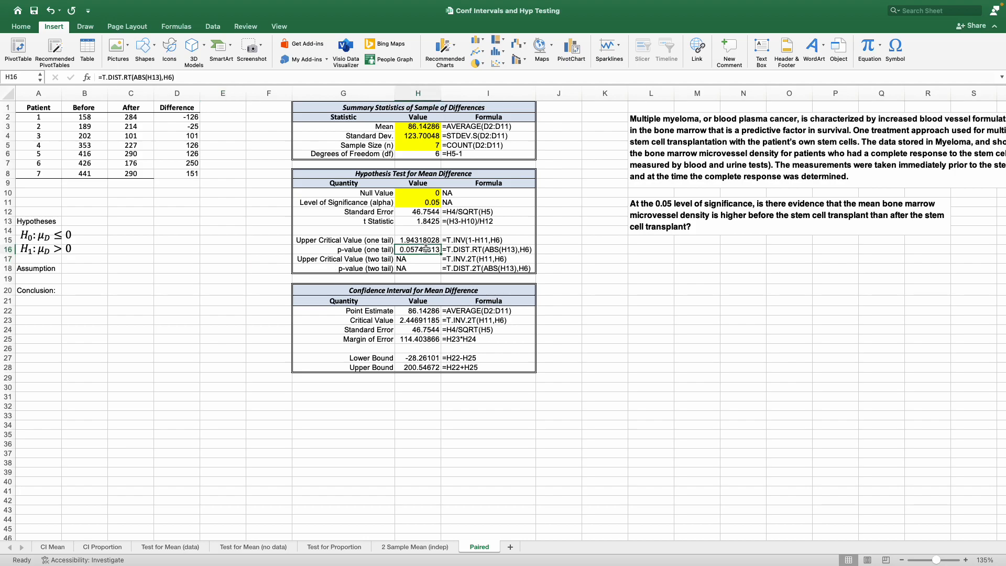
pyautogui.click(418, 203)
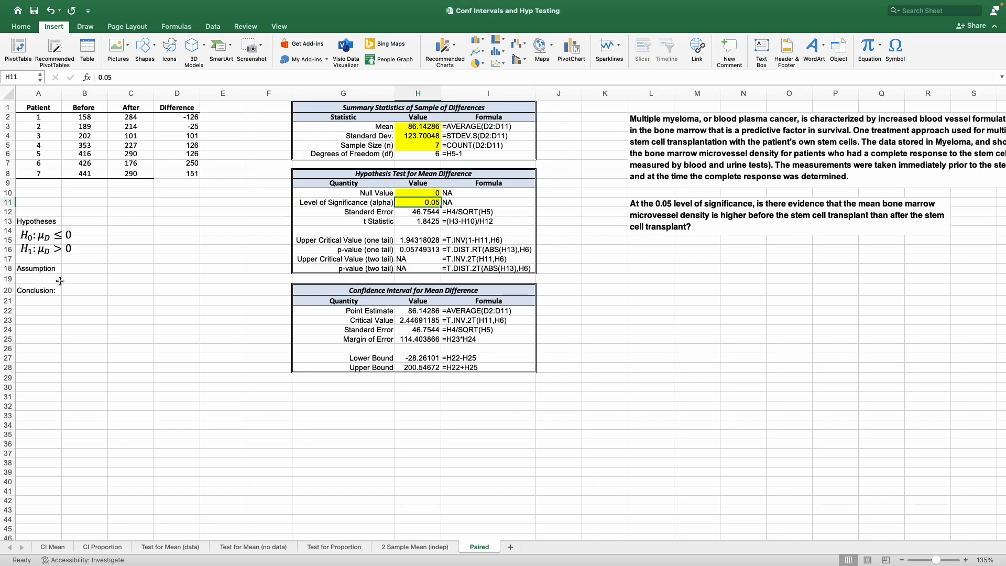
pyautogui.click(48, 299)
pyautogui.write('FA')
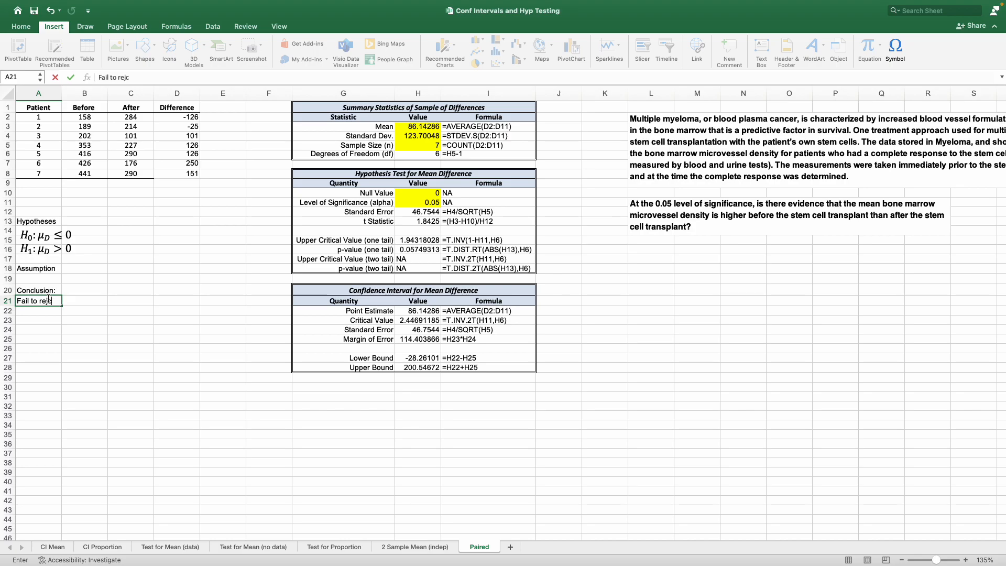
pyautogui.write('il to reject H0')
pyautogui.press('Return')
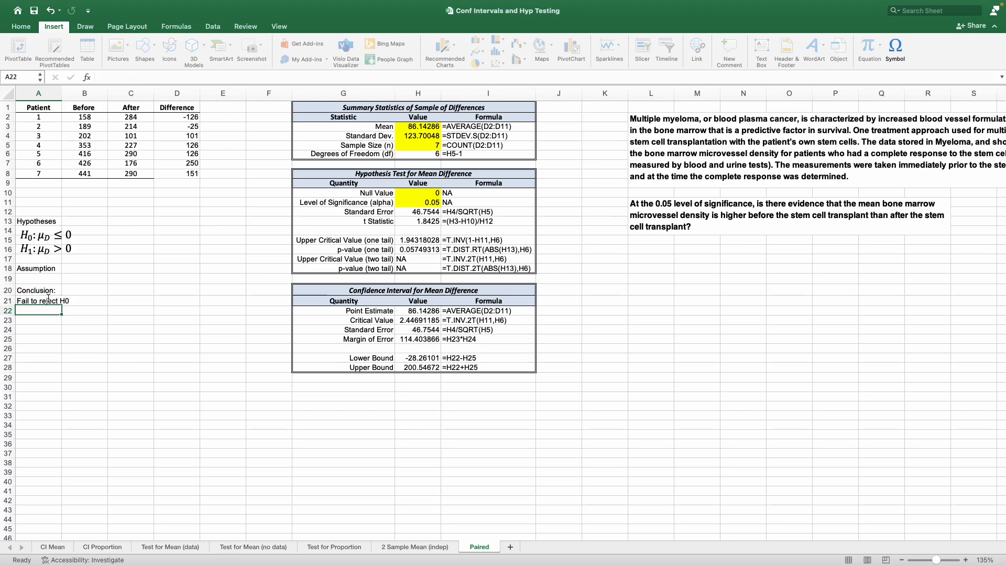
# Enter "Population of differences are normally distributed" as the assumption in A19
pyautogui.click(45, 280)
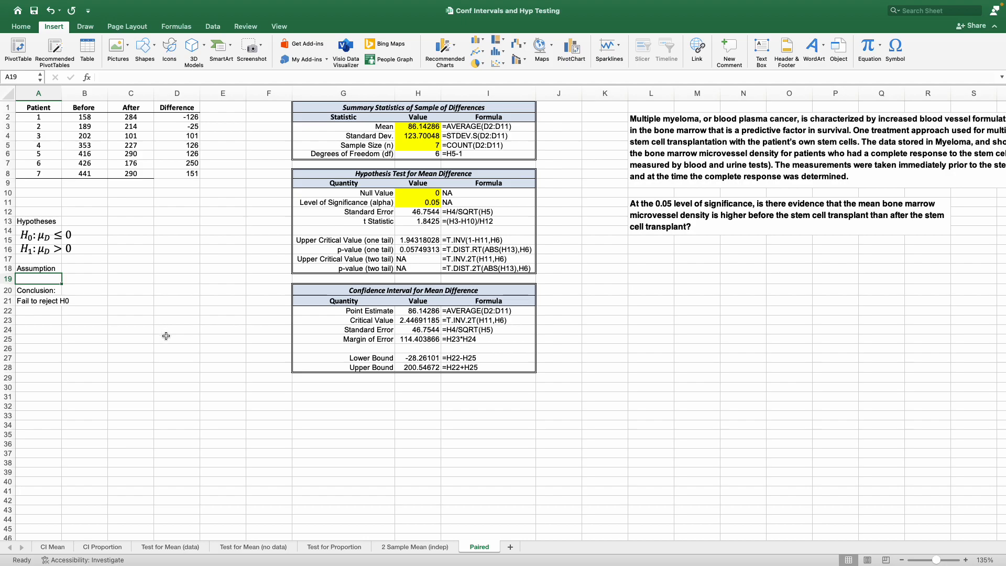
pyautogui.write('Population o')
pyautogui.write('fferences a')
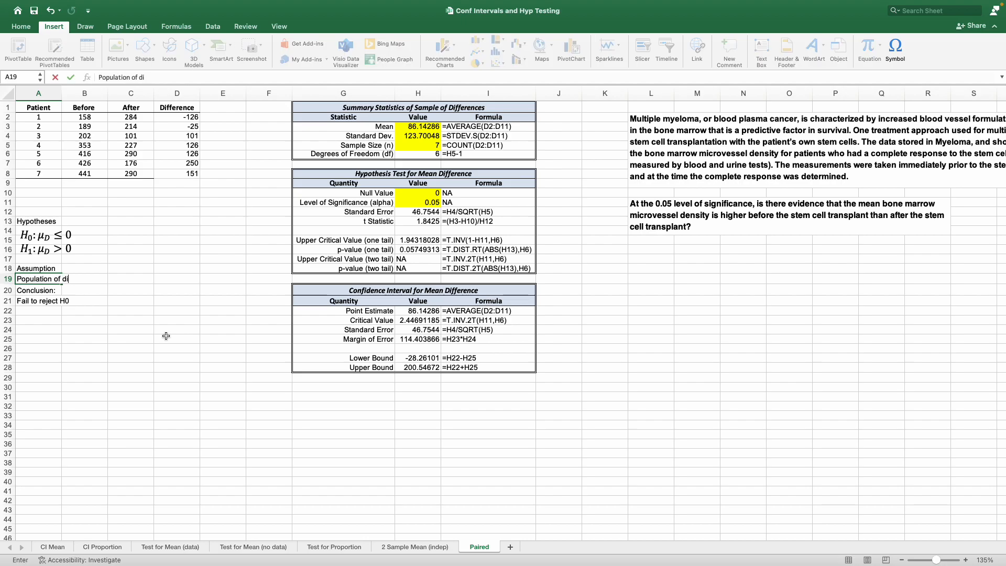
pyautogui.write('re normally distributed')
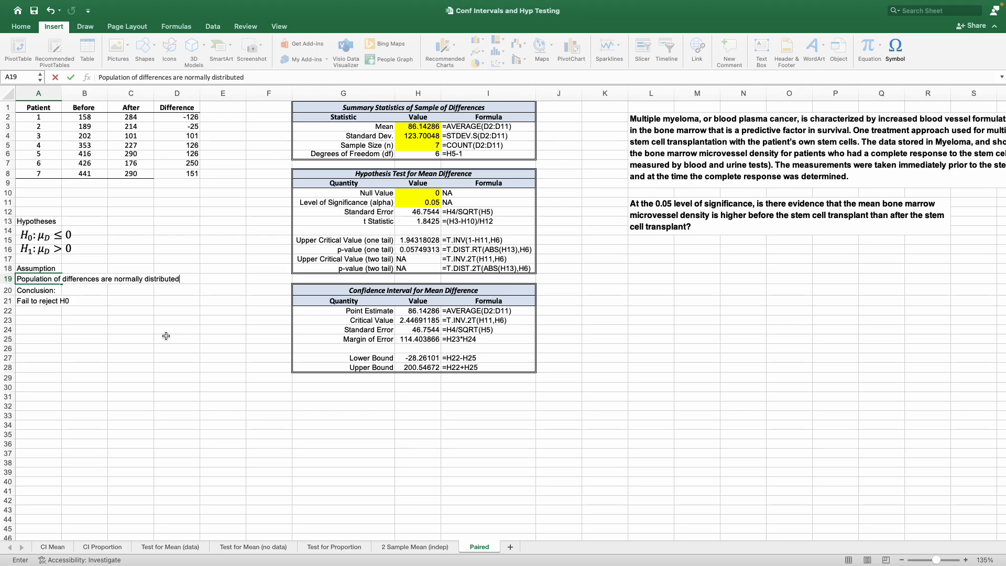
pyautogui.write(' and ')
pyautogui.write('i')
pyautogui.write('t i')
pyautogui.write('s norm')
# Extend the assumption text in A19 with "and the samples have equal variances" and commit the entry
pyautogui.press('BackSpace')
pyautogui.write('the samples have equ')
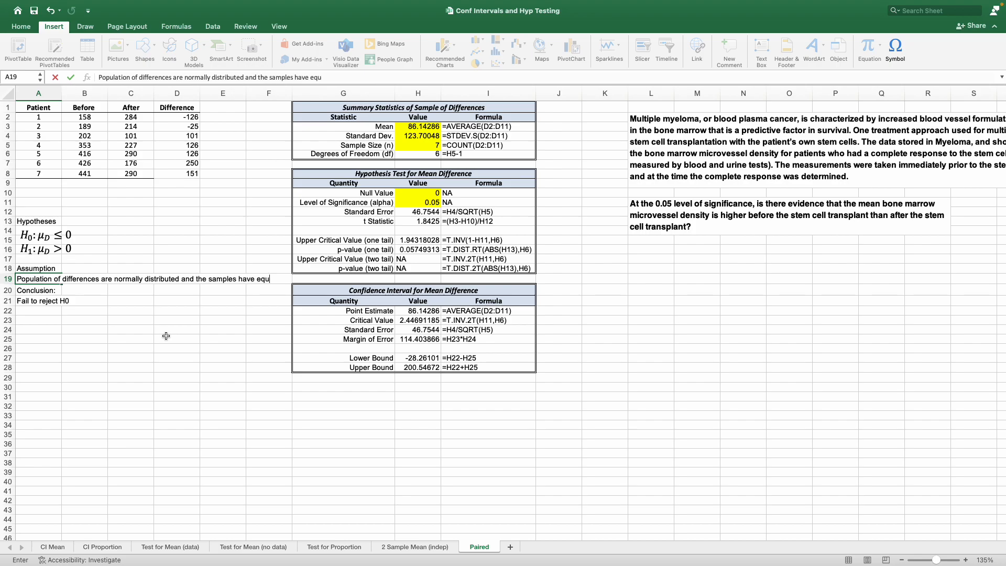
pyautogui.write('al variances')
pyautogui.press('Return')
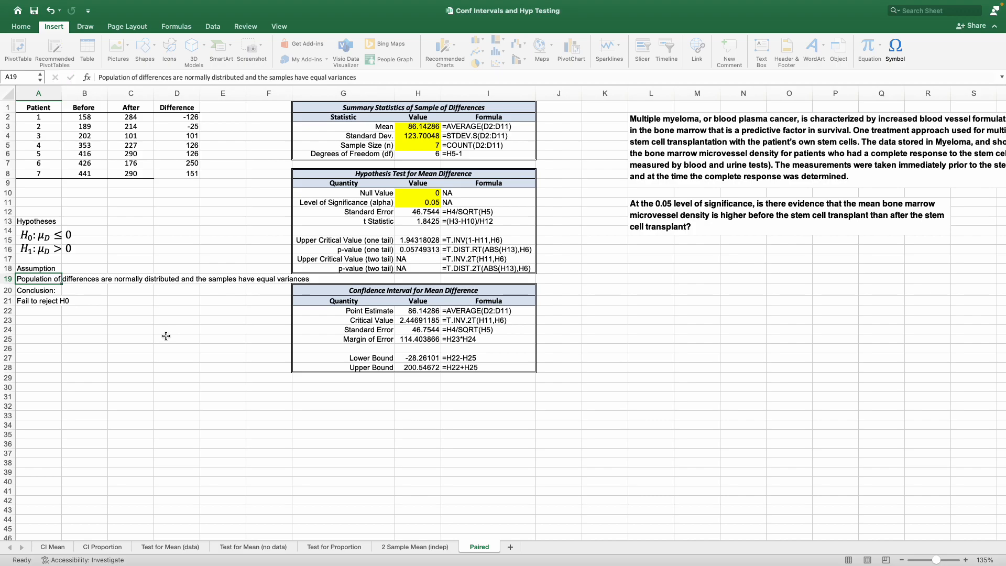
# Replace the word "samples" with "populations" in the assumption text in A19
pyautogui.doubleClick(283, 77)
pyautogui.write('popula')
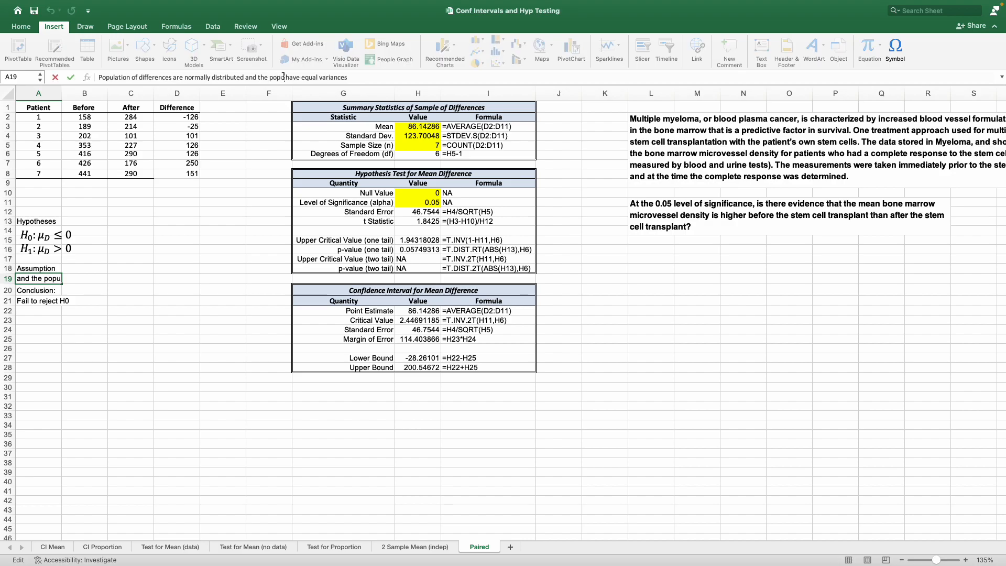
pyautogui.write('tions')
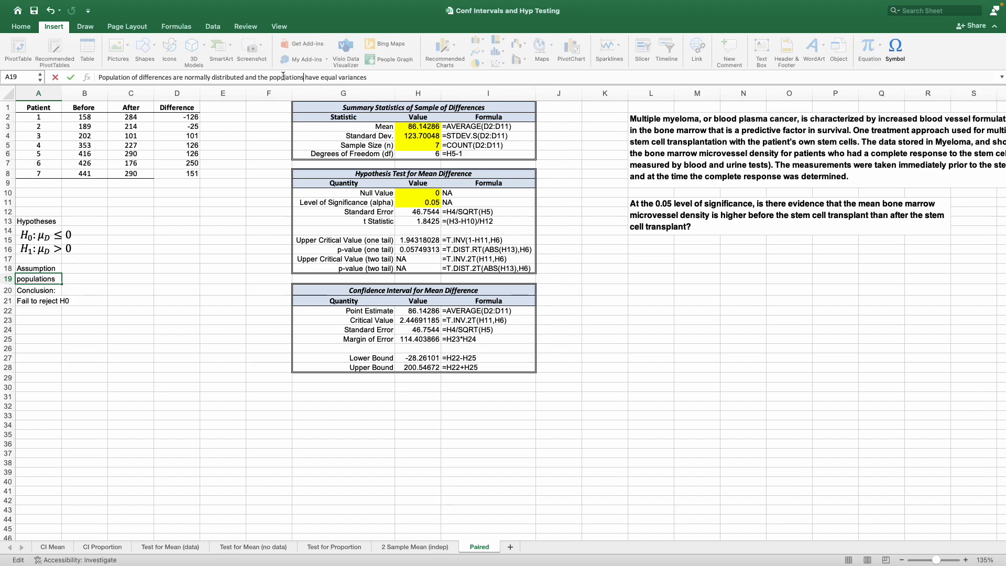
pyautogui.press('Return')
pyautogui.click(463, 390)
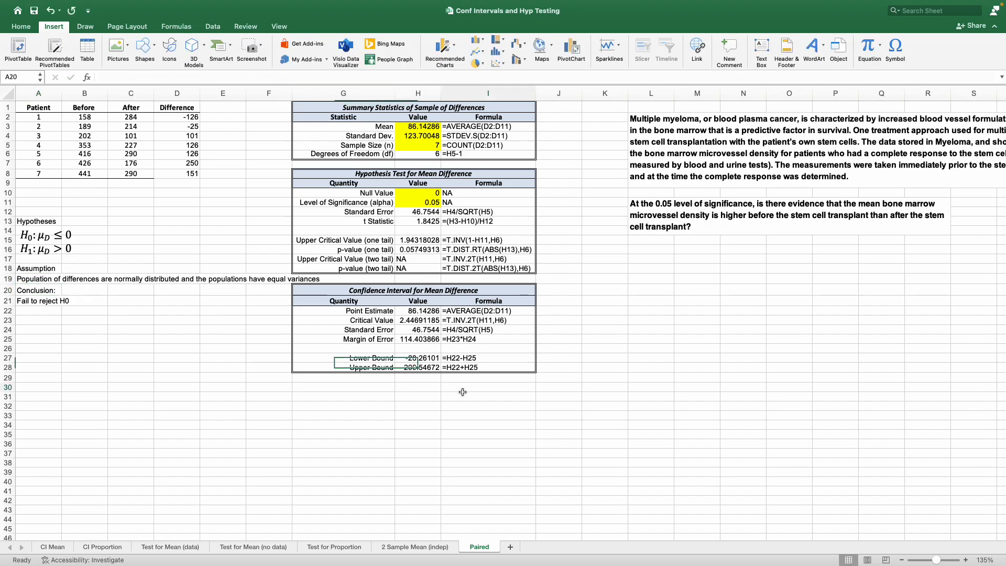
# Review the confidence interval's lower and upper bounds and the difference calculated for patient 7
pyautogui.click(430, 360)
pyautogui.moveTo(430, 362); pyautogui.dragTo(431, 366)
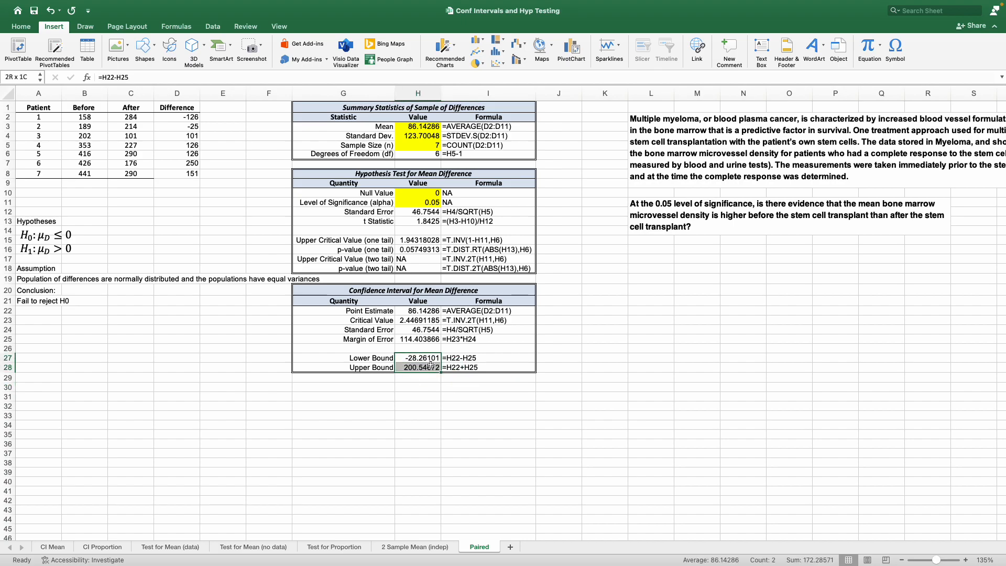
pyautogui.click(237, 313)
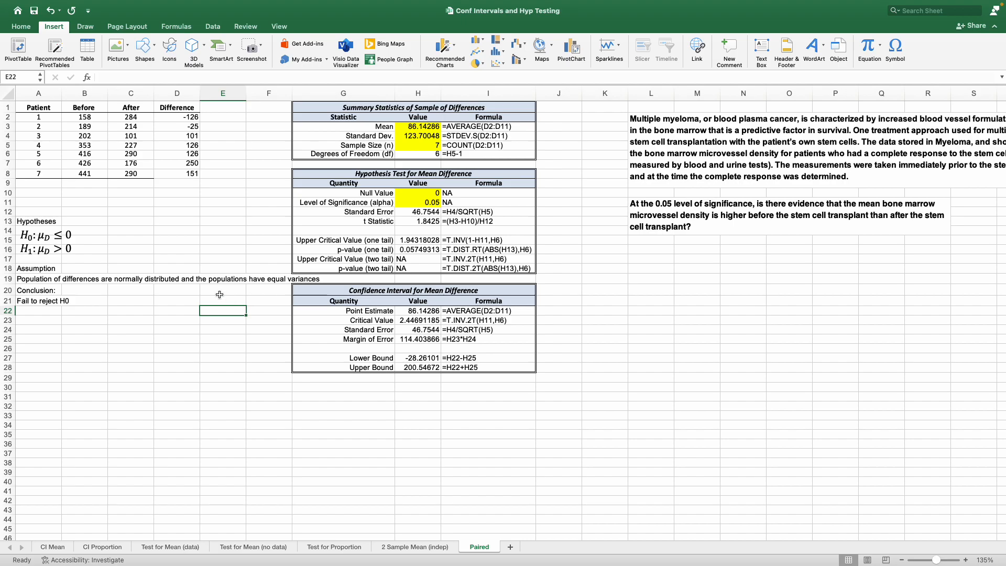
pyautogui.click(85, 197)
pyautogui.click(188, 172)
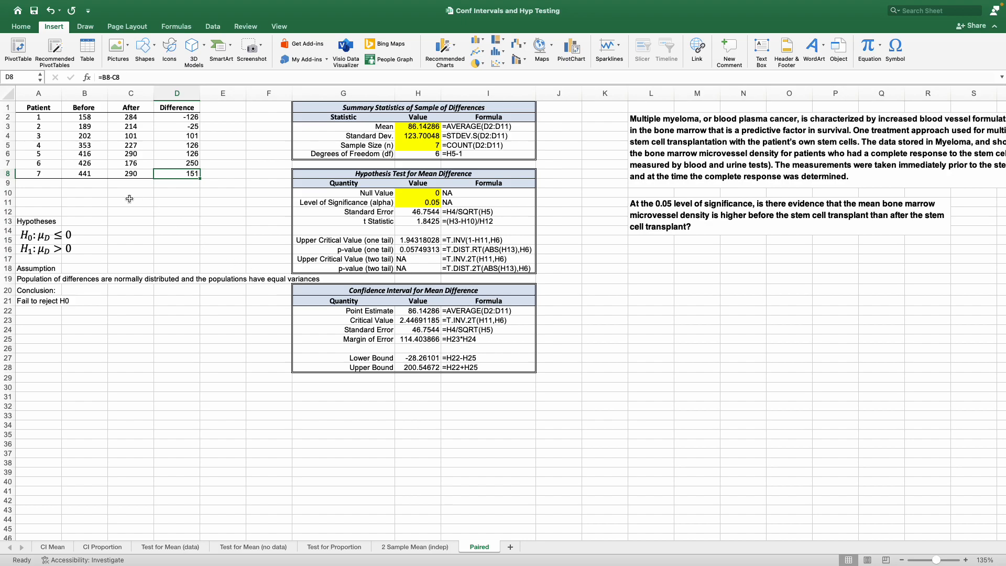
# Switch to the blank Word document and enter the student's full name, the heading "HW1" and the item number "1."
pyautogui.hotkey('ctrl', 'Right')
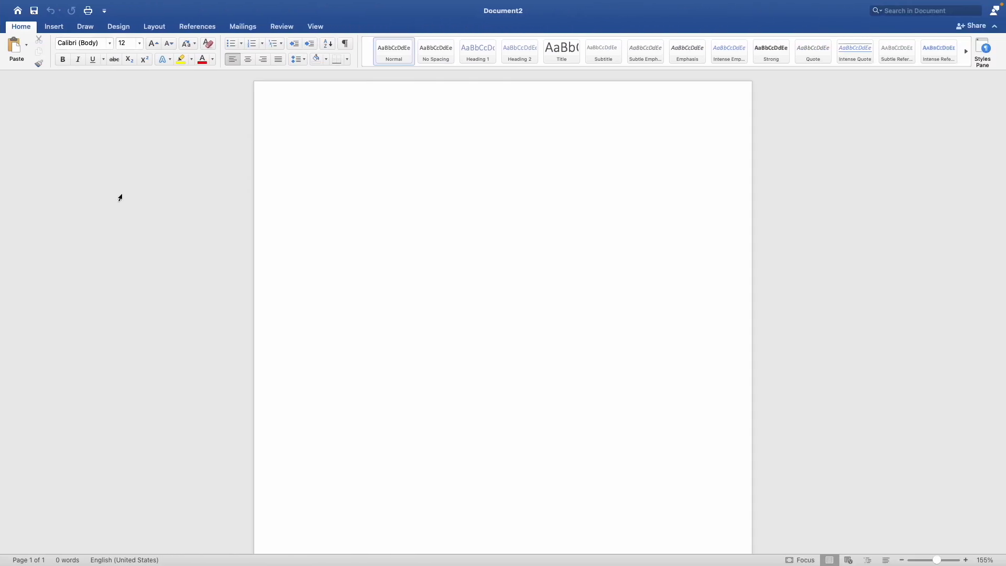
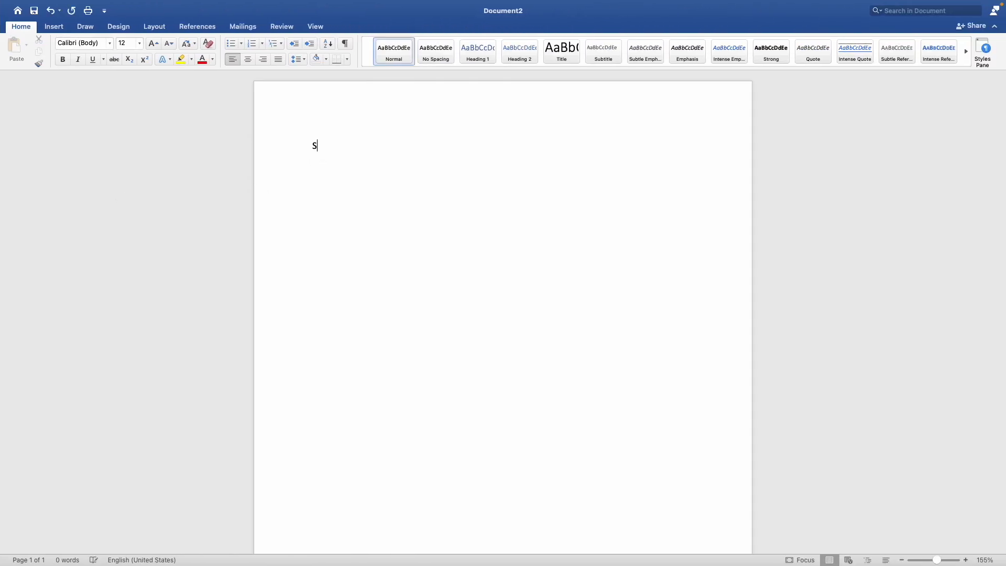
pyautogui.press('Return')
pyautogui.write('HW1')
pyautogui.press('Return')
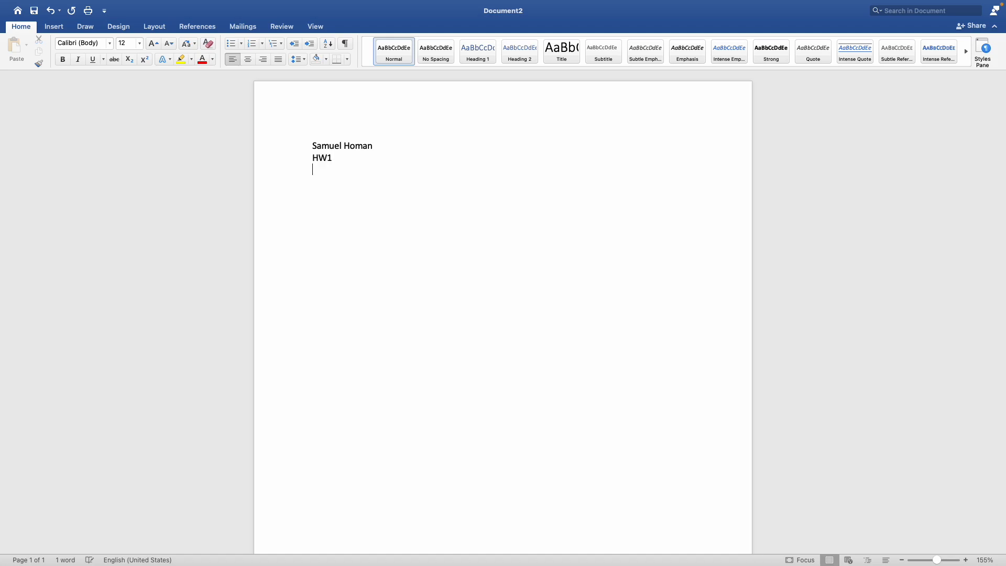
pyautogui.write('1')
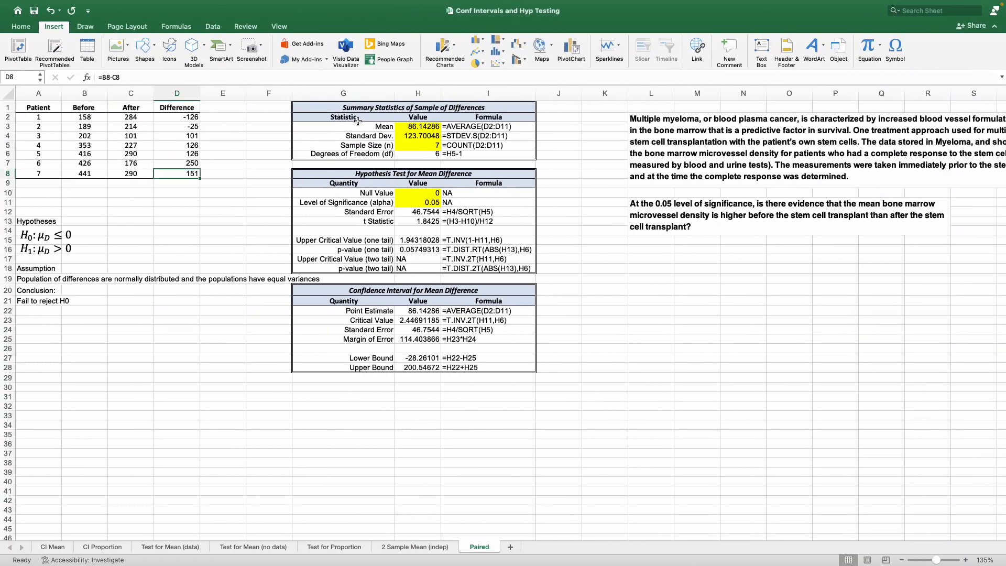
# Copy the Hypothesis Test for Mean Difference table from Excel and paste it below item 1 in the Word document
pyautogui.click(373, 172)
pyautogui.moveTo(373, 173); pyautogui.dragTo(373, 270)
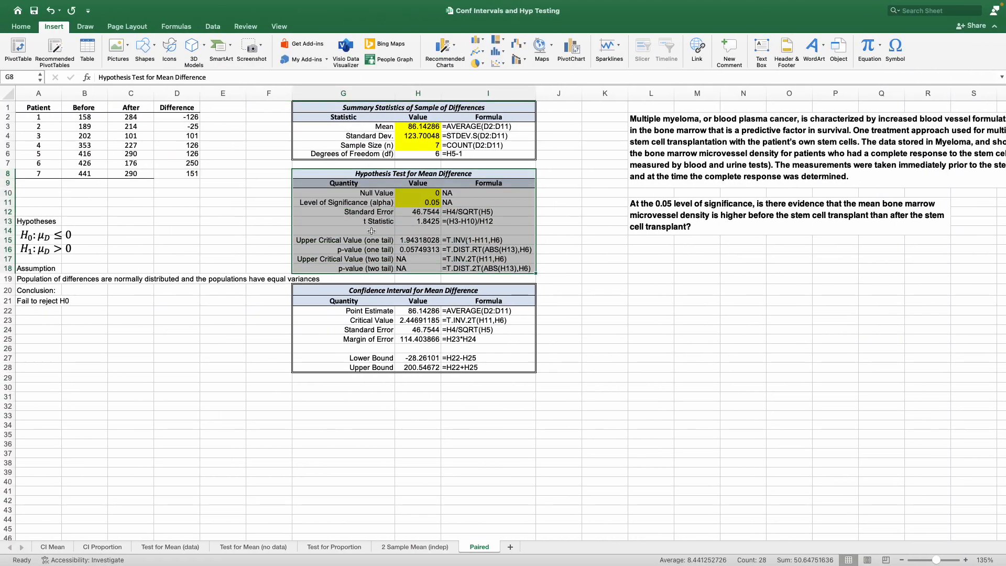
pyautogui.rightClick(372, 232)
pyautogui.click(403, 247)
pyautogui.hotkey('ctrl', 'Right')
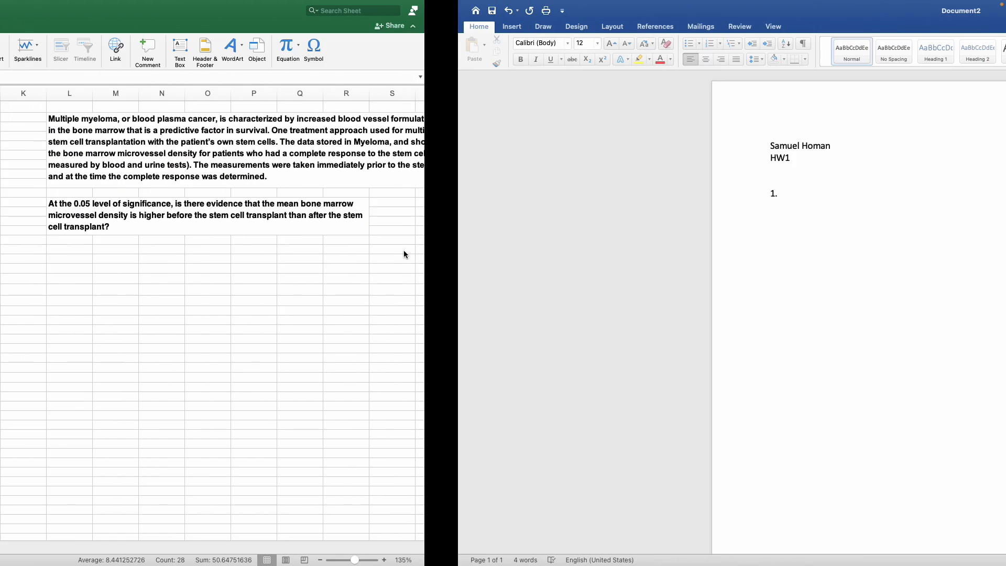
pyautogui.rightClick(322, 207)
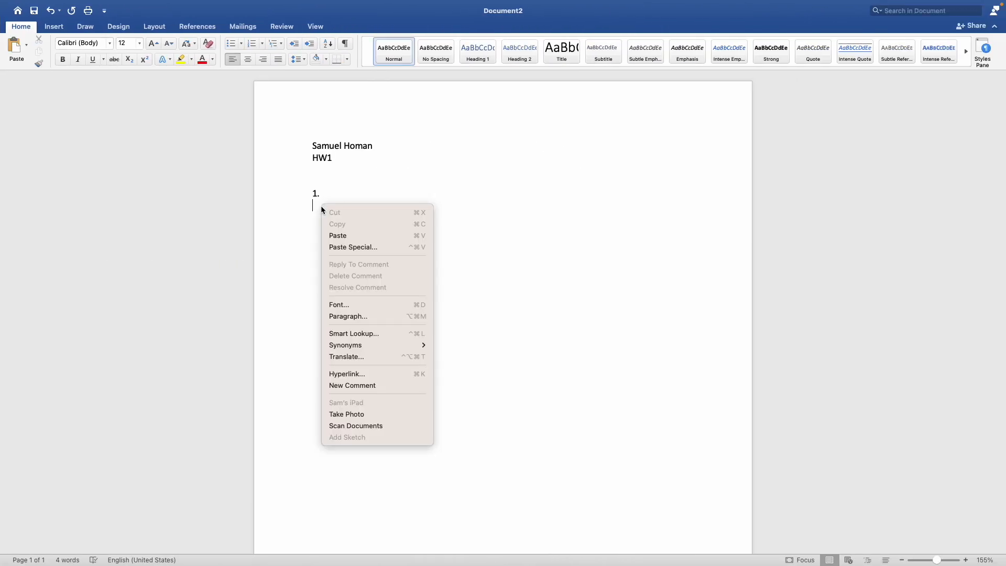
pyautogui.click(335, 235)
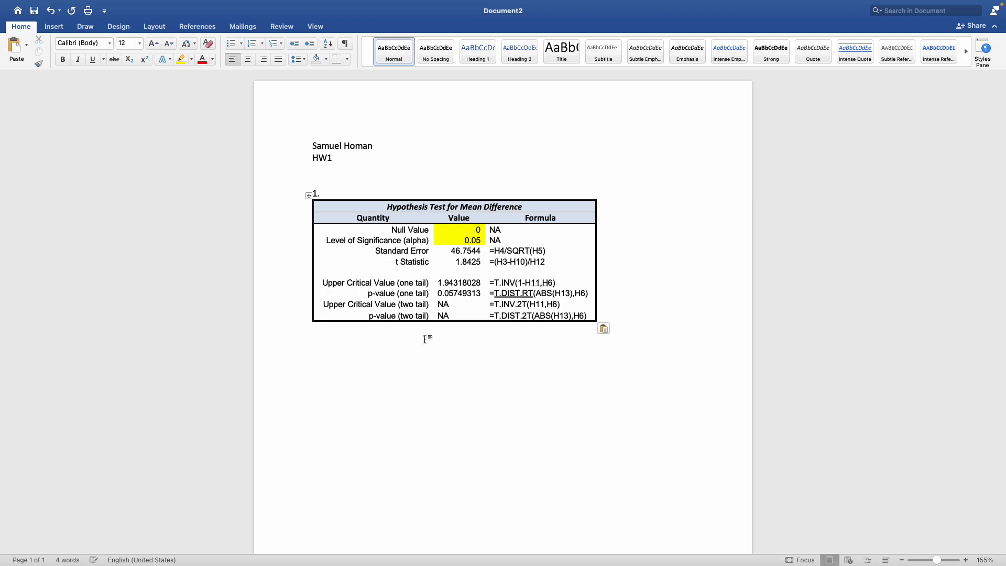
pyautogui.click(636, 325)
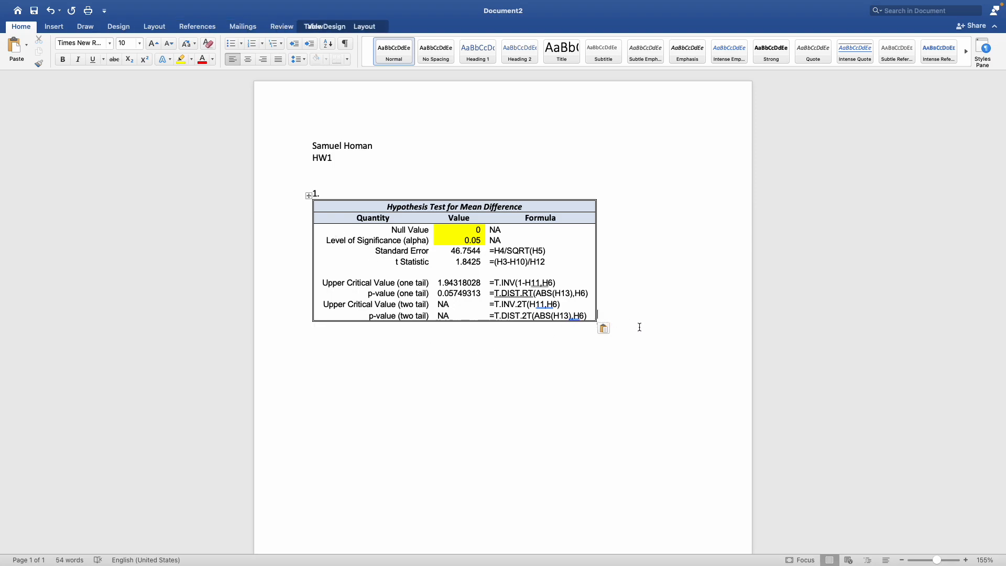
pyautogui.press('Return')
pyautogui.press('super+z')
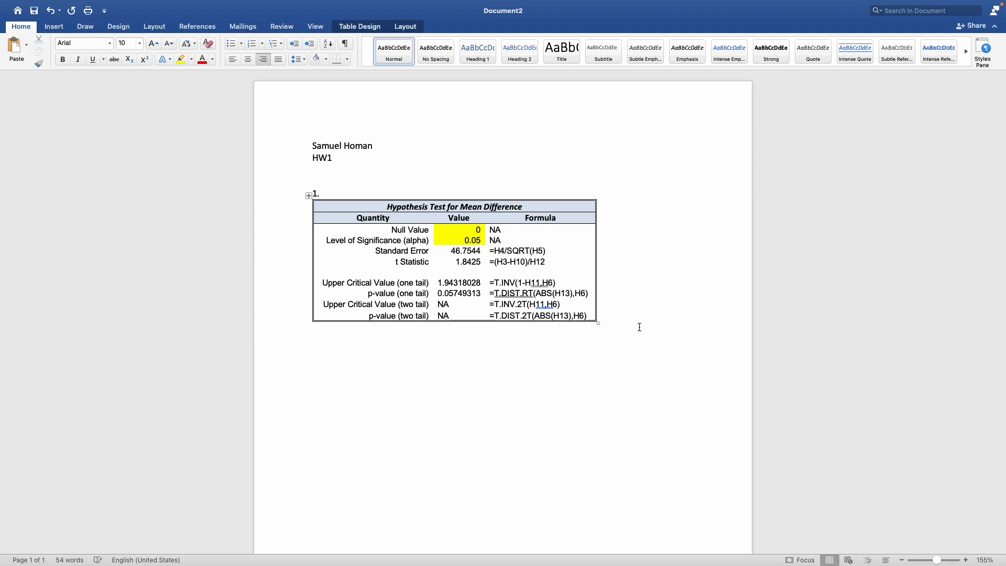
# Begin the conclusion below the pasted table with "We fail to reject H0 because"
pyautogui.click(646, 367)
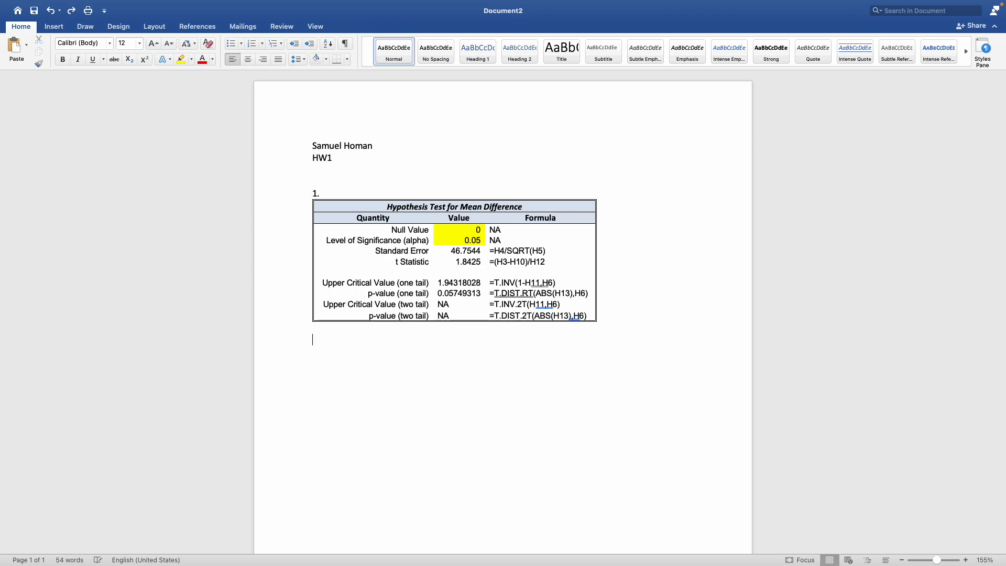
pyautogui.write('Reje')
pyautogui.press('BackSpace')
pyautogui.press('BackSpace')
pyautogui.press('BackSpace')
pyautogui.press('BackSpace')
pyautogui.write('We fail to')
pyautogui.write(' rejc')
pyautogui.write('ct H')
pyautogui.write('0 because ')
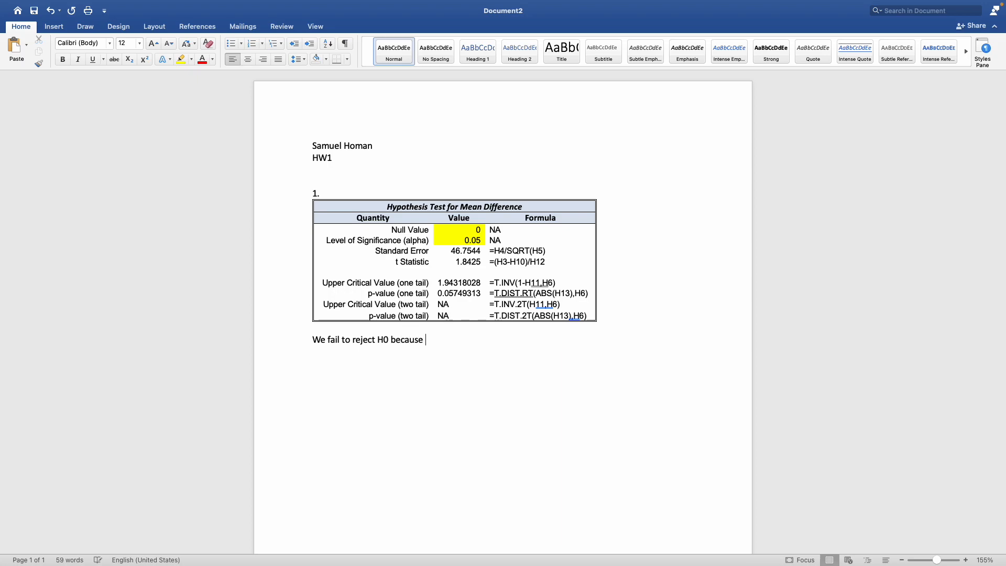
pyautogui.write('p-value = 0.057>0.05=alpha.')
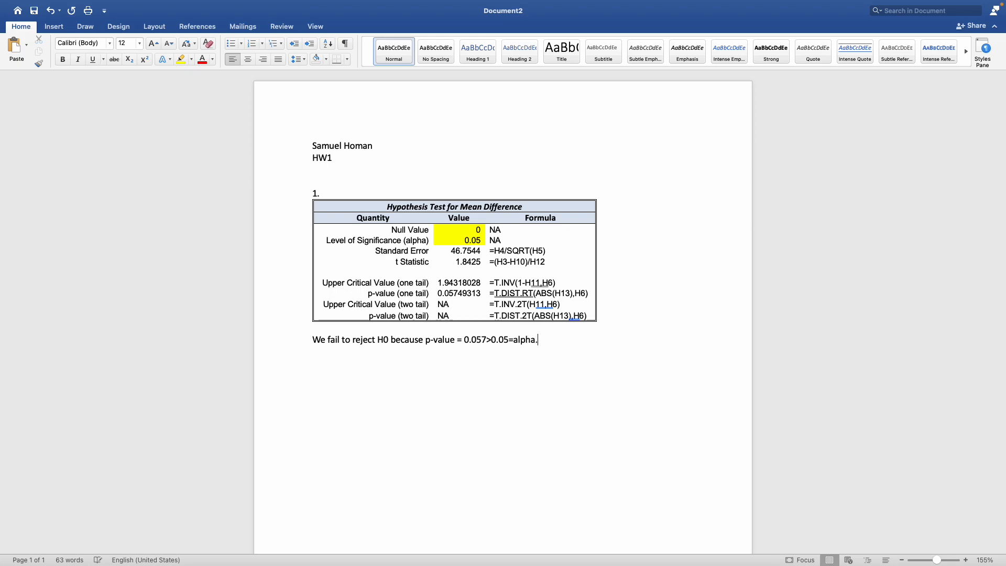
# Complete the conclusion sentence with "p-value = 0.057 > 0.05=alpha.", with spaces around the greater-than sign
pyautogui.click(487, 339)
pyautogui.click(493, 340)
# Add an "Interpretation:" line below the conclusion, followed by a blank line and the item label "b.)"
pyautogui.press('Return')
pyautogui.write('Interpretation:  b')
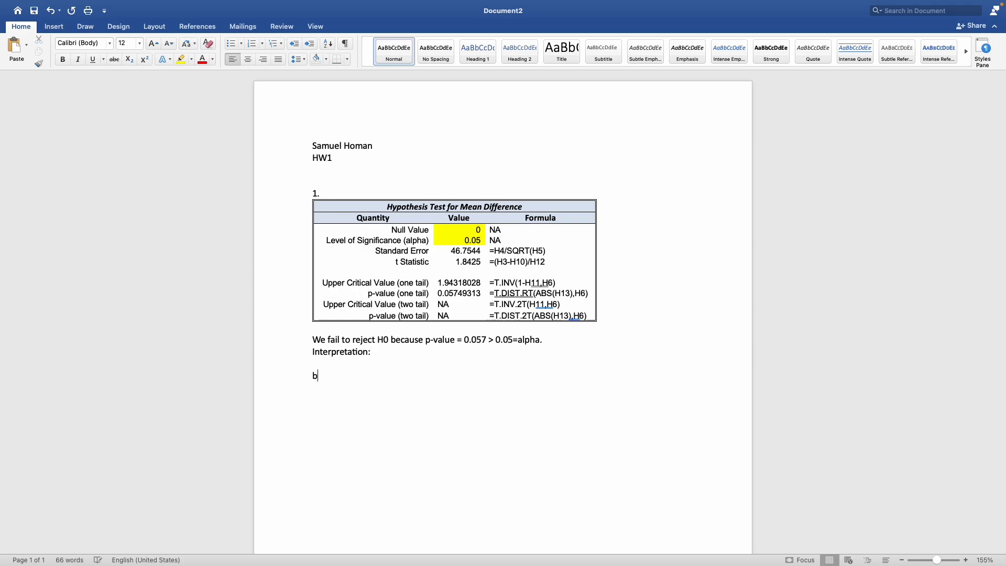
pyautogui.write('.)')
# Copy the Confidence Interval for Mean Difference table from Excel and paste it below item b.) in the Word document
pyautogui.hotkey('ctrl', 'Left')
pyautogui.moveTo(394, 292); pyautogui.dragTo(401, 367)
pyautogui.press('cmd+c')
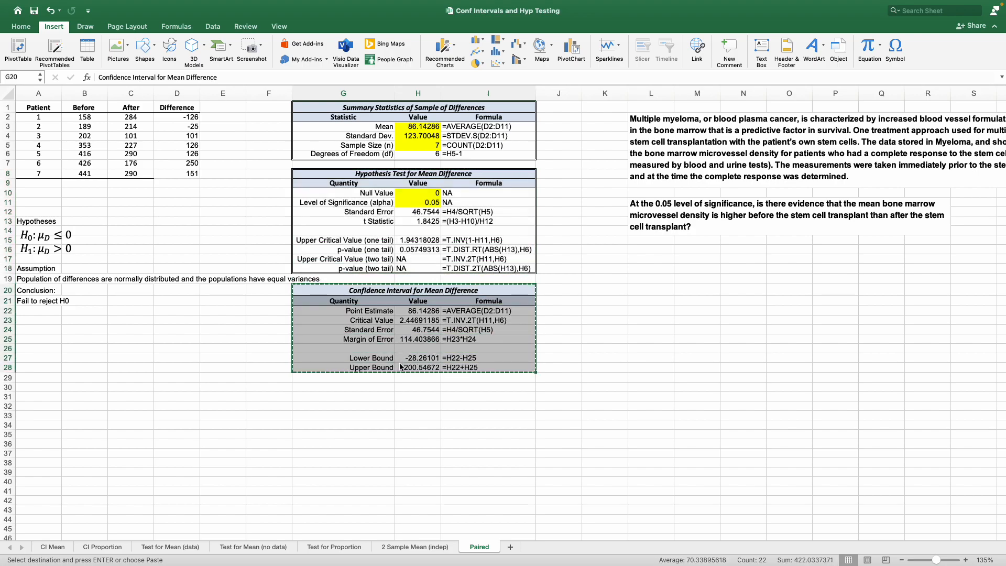
pyautogui.hotkey('ctrl', 'Right')
pyautogui.press('cmd+v')
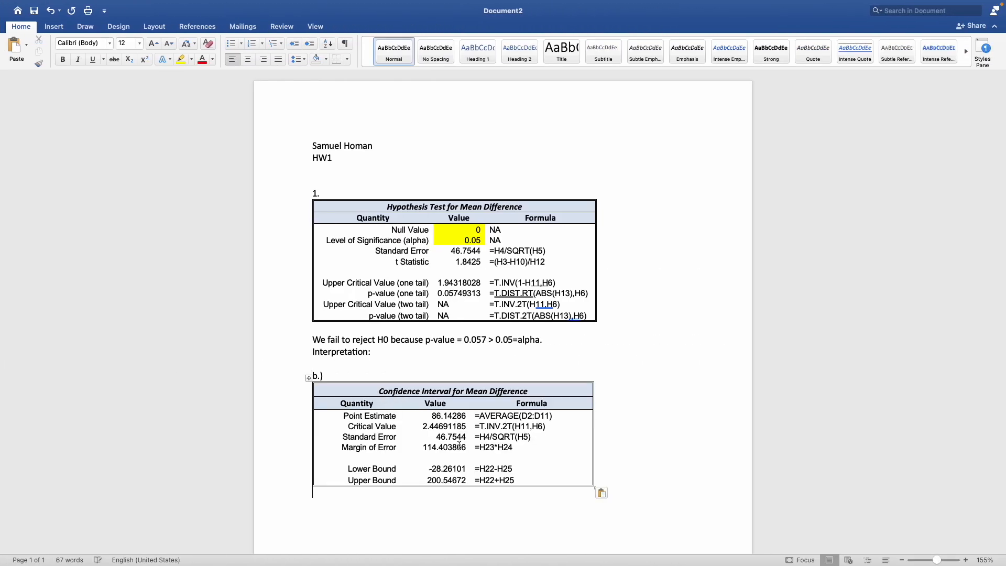
# Start the interval statement below the confidence interval table with "We are 95% confident that the true difference in means is"
pyautogui.scroll(-3, 459, 445)
pyautogui.write('We are 96')
pyautogui.press('BackSpace')
pyautogui.write('5% confident that the true difference in mean')
pyautogui.press('BackSpace')
pyautogui.press('BackSpace')
pyautogui.press('BackSpace')
pyautogui.press('BackSpace')
pyautogui.write('means is a')
pyautogui.press('BackSpace')
# Finish the interval statement with "between -28 and 200."
pyautogui.write('b')
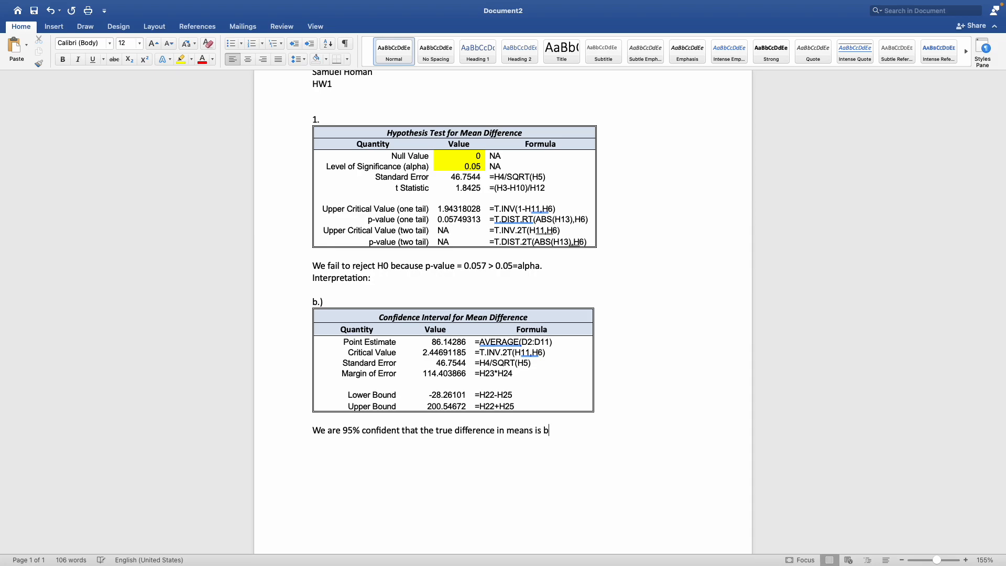
pyautogui.write('etween -28 adnd')
pyautogui.press('BackSpace')
pyautogui.press('BackSpace')
pyautogui.press('BackSpace')
pyautogui.press('BackSpace')
pyautogui.write('nd 200.')
pyautogui.scroll(3, 429, 420)
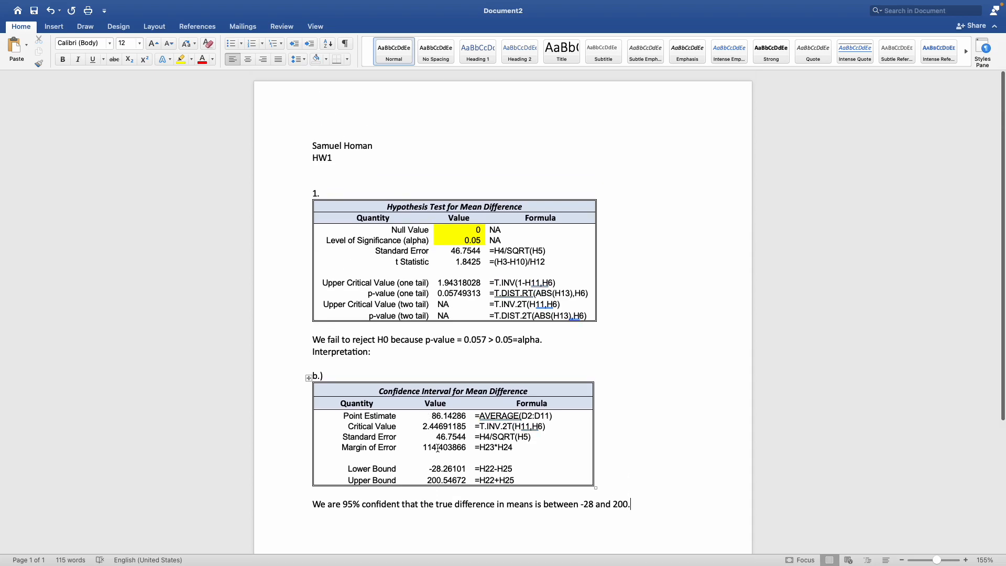
# Try to save the document in the Week 4 folder, naming it with the student's surname followed by "_HW"
pyautogui.moveTo(253, 4)
pyautogui.click(62, 6)
pyautogui.click(80, 98)
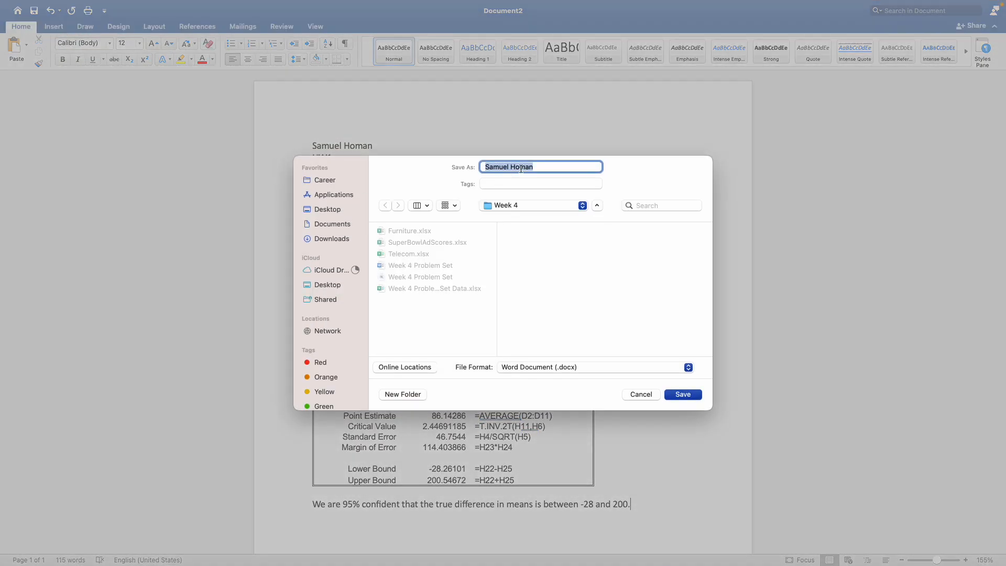
pyautogui.write('Homan_HW1')
pyautogui.click(647, 396)
pyautogui.click(450, 183)
pyautogui.scroll(-1, 450, 183)
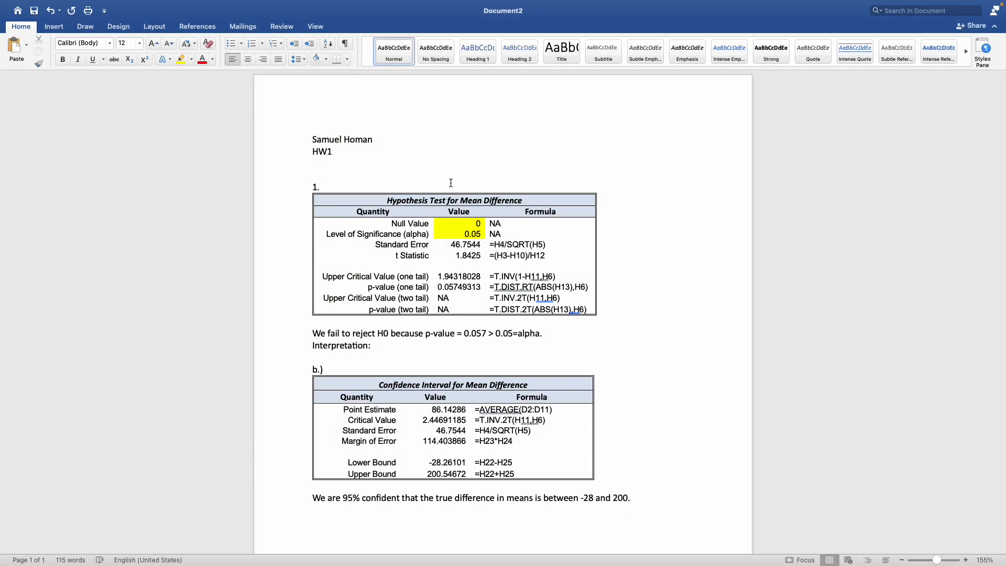
# Switch to the Excel workbook and rename the Paired sheet to 1
pyautogui.press('super+Tab')
pyautogui.click(554, 417)
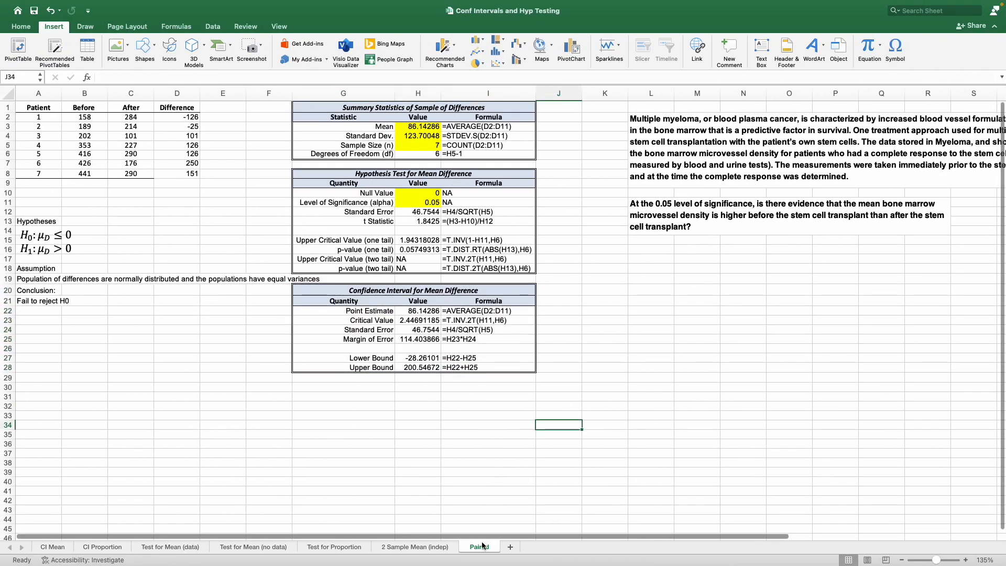
pyautogui.click(427, 549)
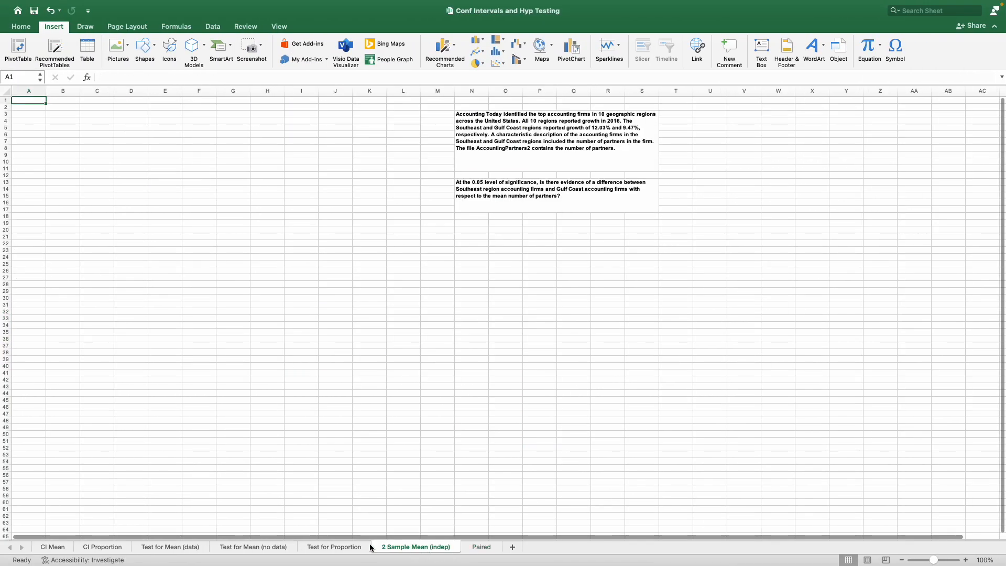
pyautogui.click(480, 547)
pyautogui.doubleClick(483, 547)
pyautogui.write('10')
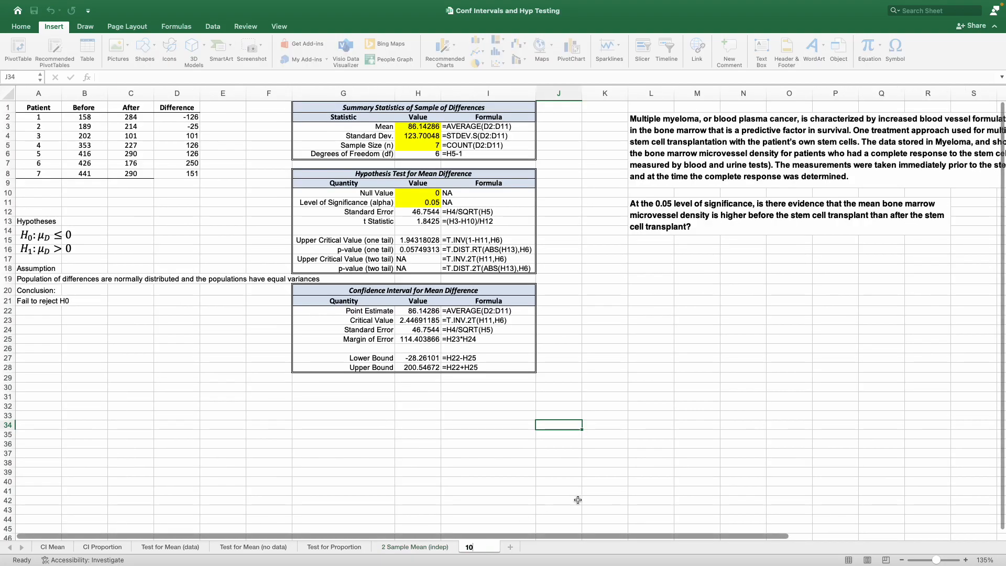
pyautogui.click(443, 406)
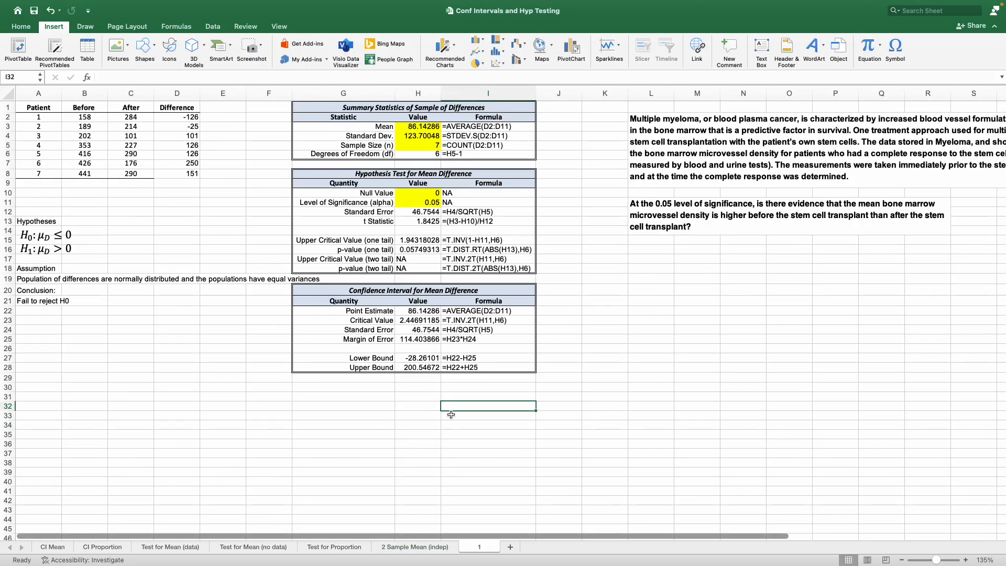
# Try to save the workbook as an Excel Workbook (.xlsx), naming it with the student's surname followed by "_HW1"
pyautogui.click(68, 8)
pyautogui.click(77, 94)
pyautogui.write('Homan_HW1')
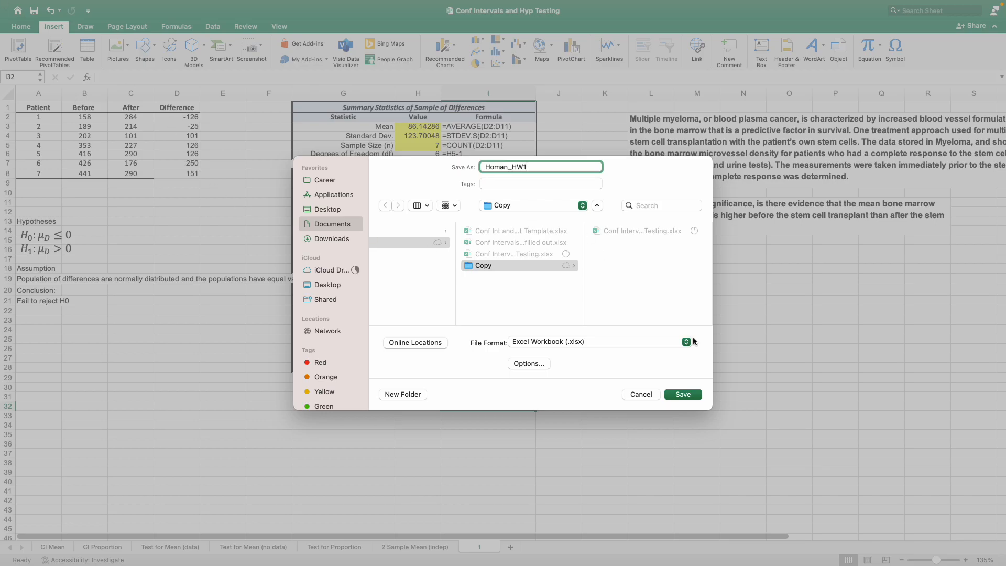
pyautogui.click(640, 395)
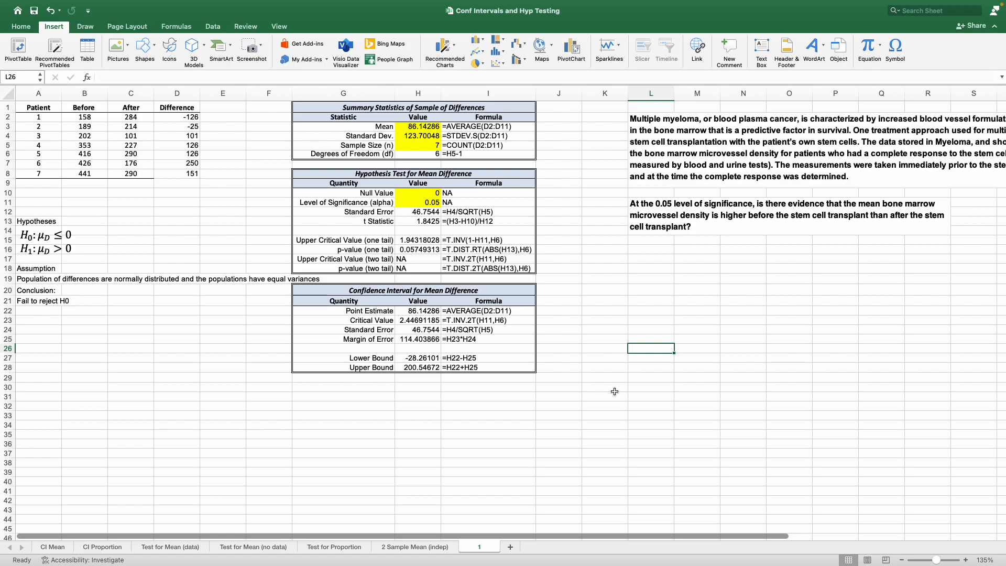
pyautogui.hotkey('ctrl', 'Right')
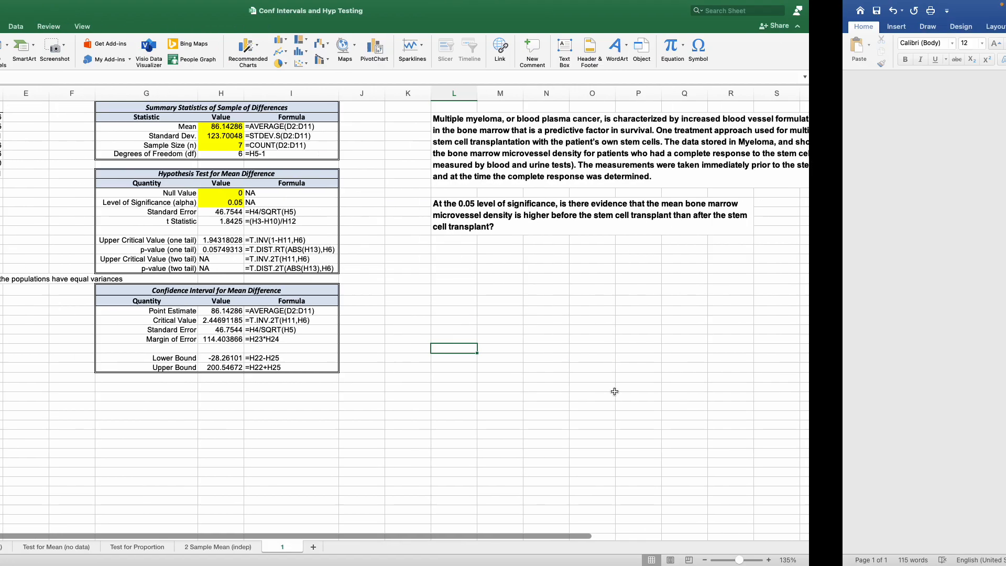
pyautogui.scroll(-2, 504, 393)
pyautogui.scroll(3, 655, 283)
pyautogui.click(354, 169)
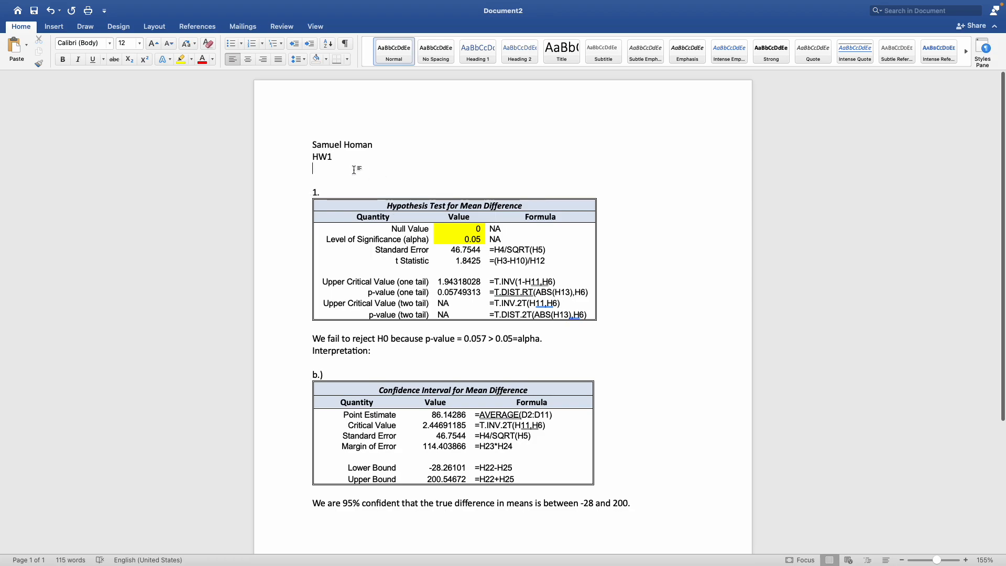
pyautogui.click(555, 359)
pyautogui.hotkey('ctrl', 'Left')
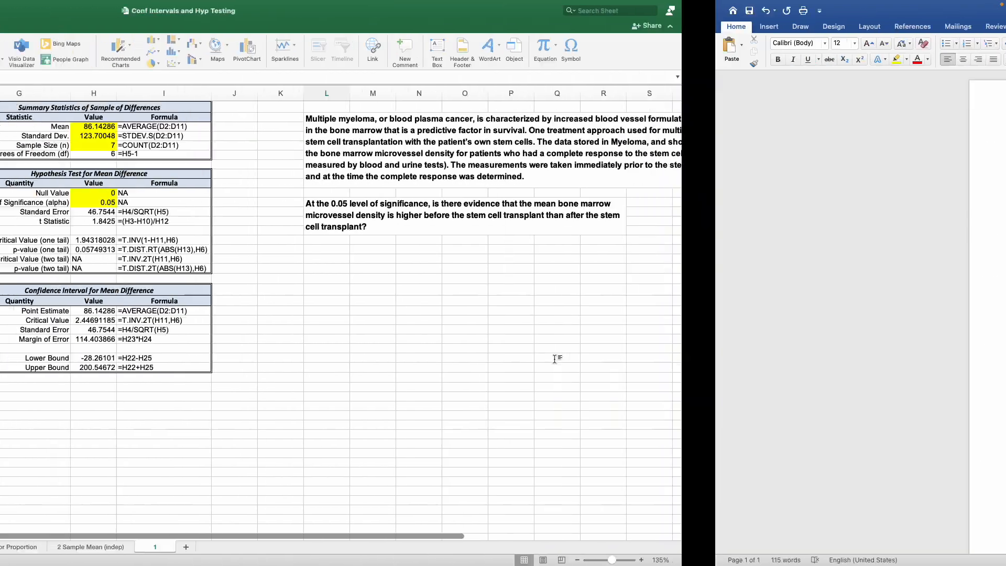